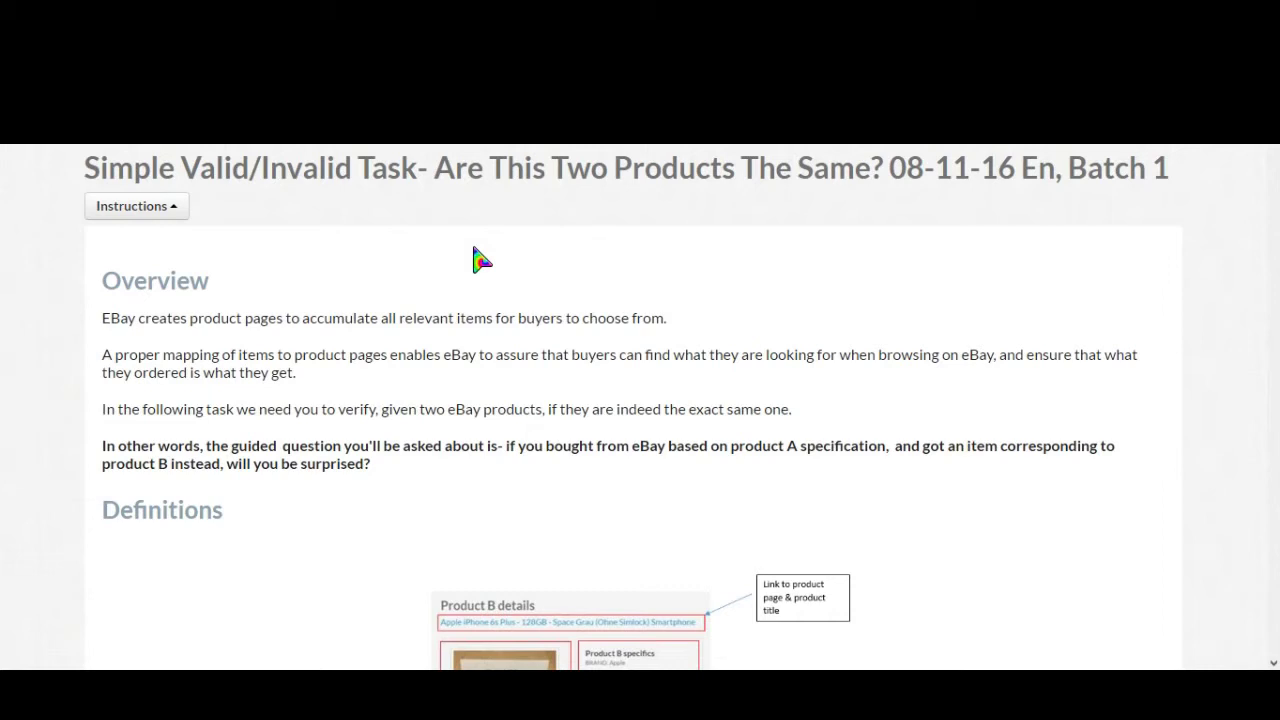
Read the task overview, the definitions, the product core defining features and the comparison rules in the instructions
scroll(482, 260, "down", 3)
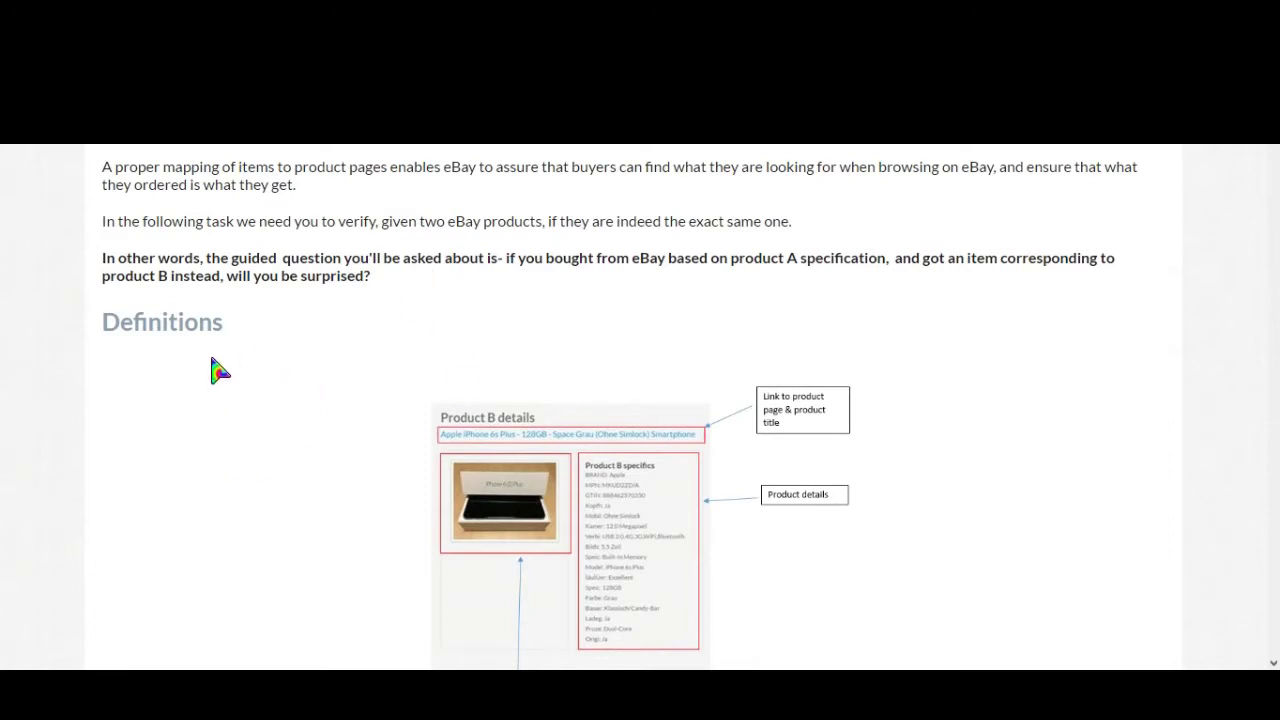
scroll(219, 357, "down", 5)
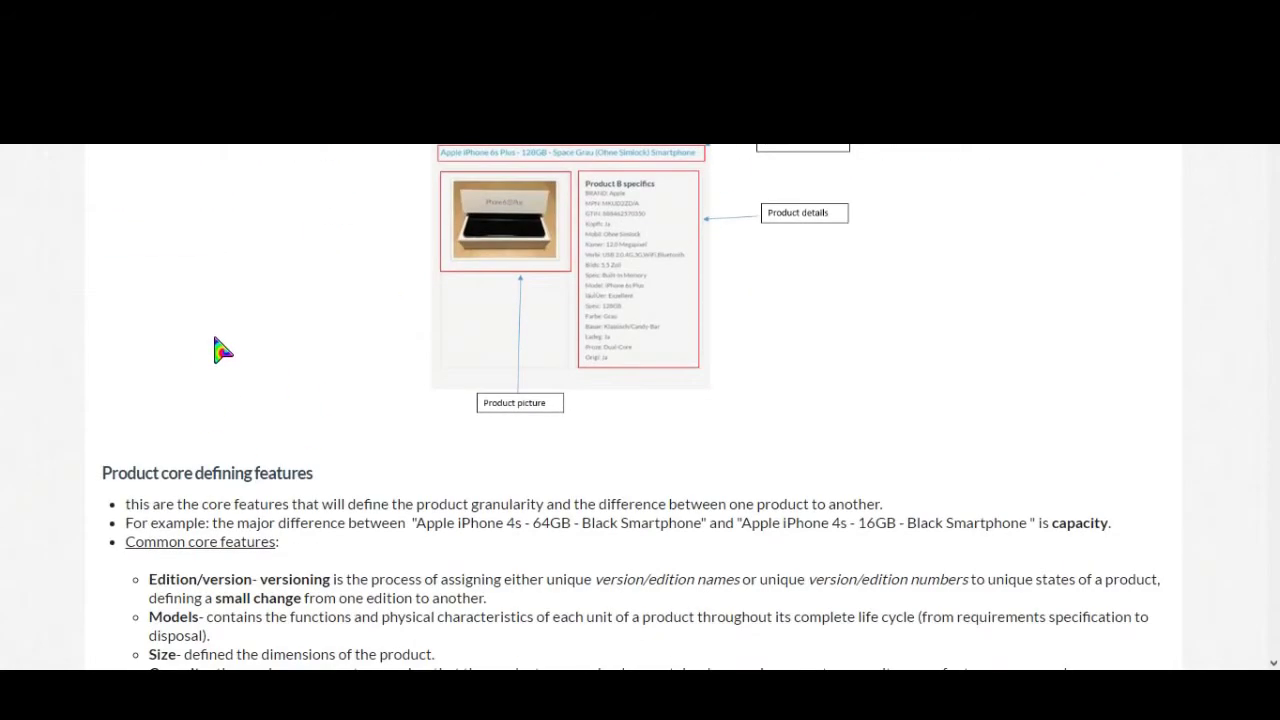
scroll(166, 318, "down", 3)
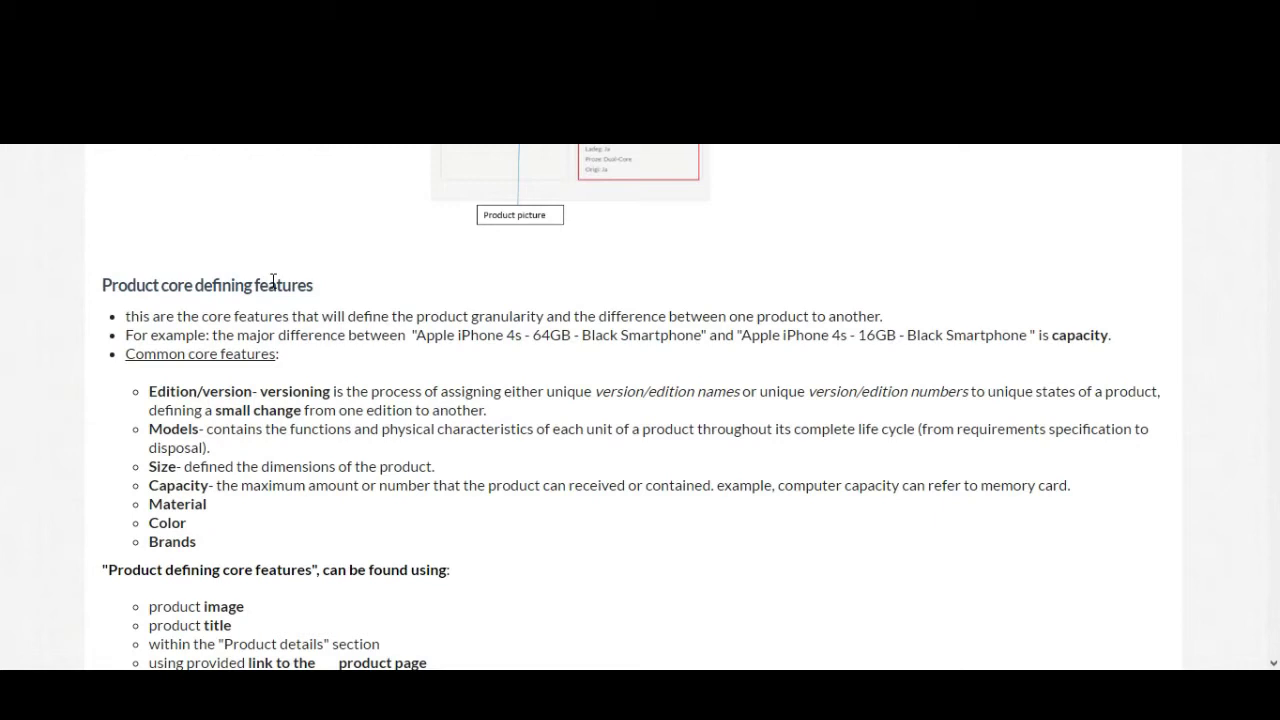
scroll(273, 283, "down", 2)
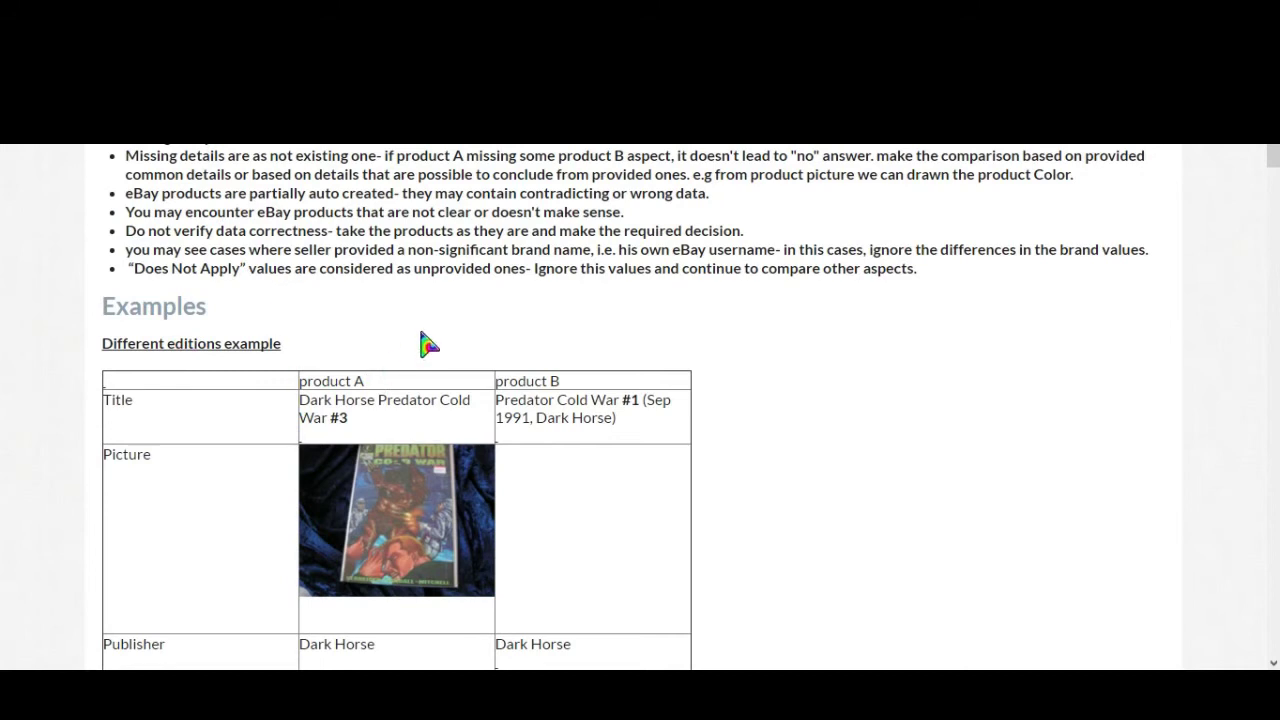
Compare the issue numbers in the product A and product B titles of the different editions example
scroll(428, 343, "down", 1)
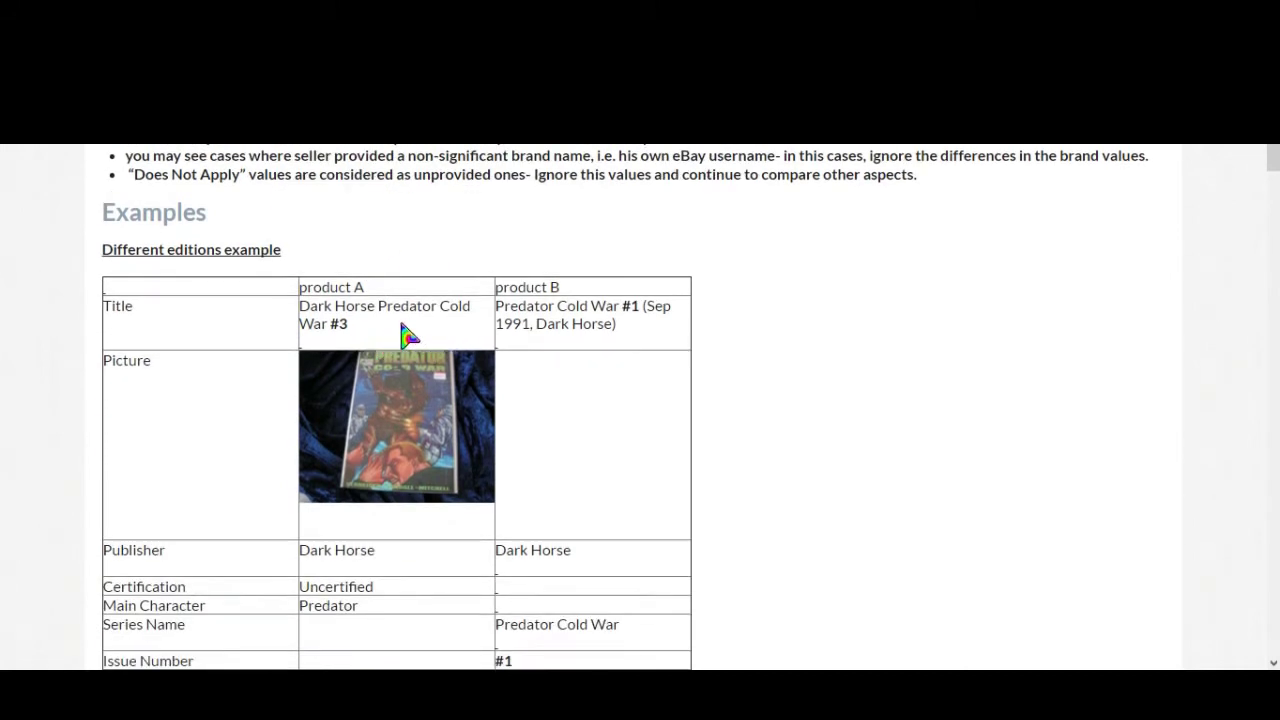
left_click_drag(332, 323, 361, 323)
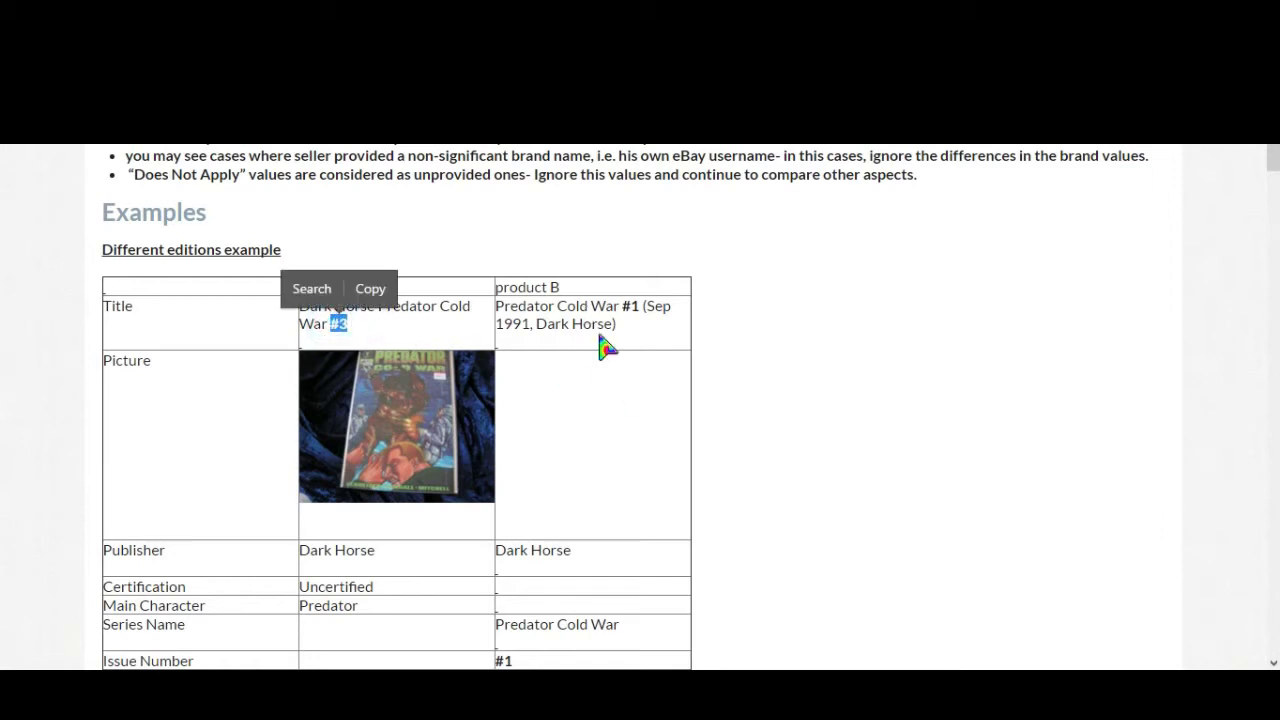
left_click_drag(624, 306, 642, 307)
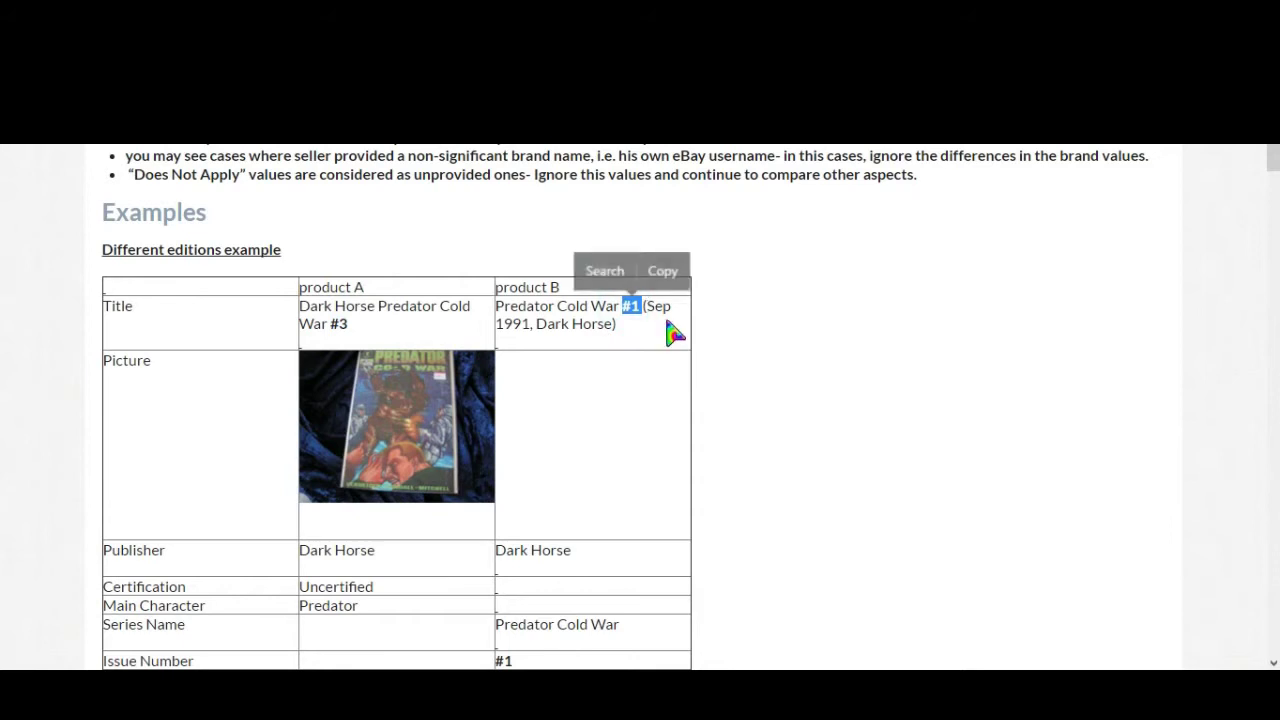
left_click(812, 466)
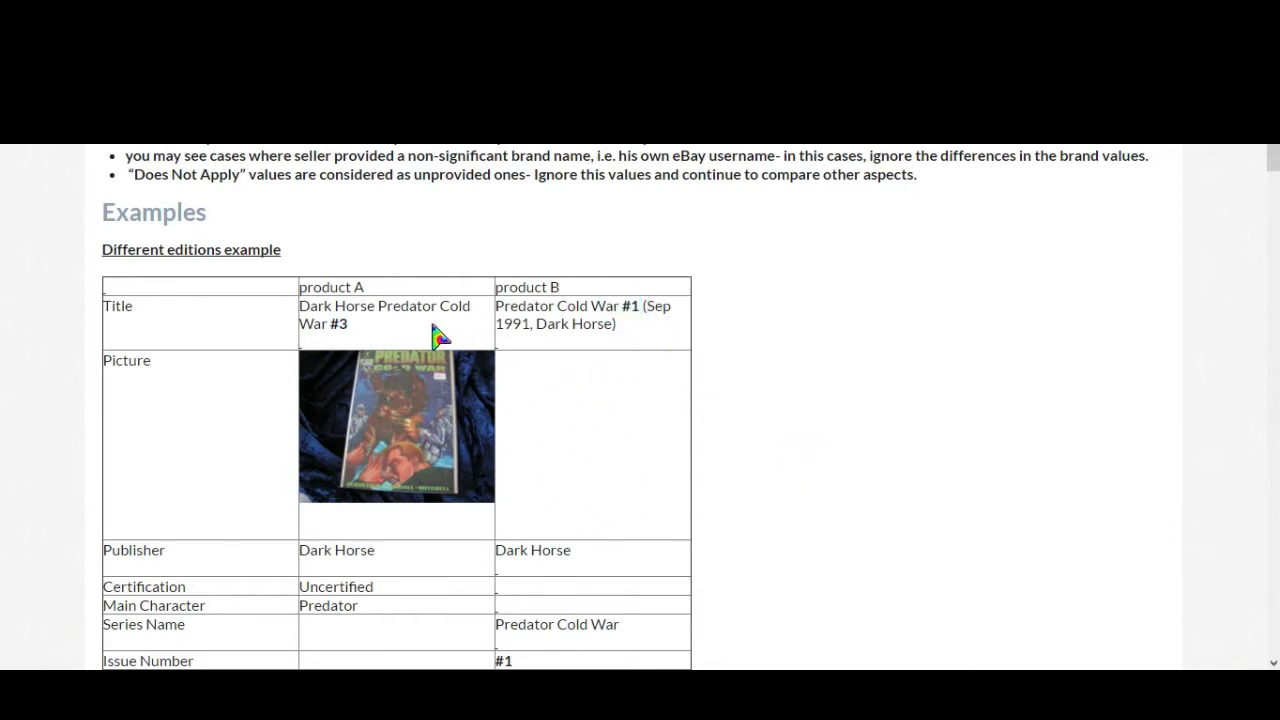
scroll(320, 543, "down", 2)
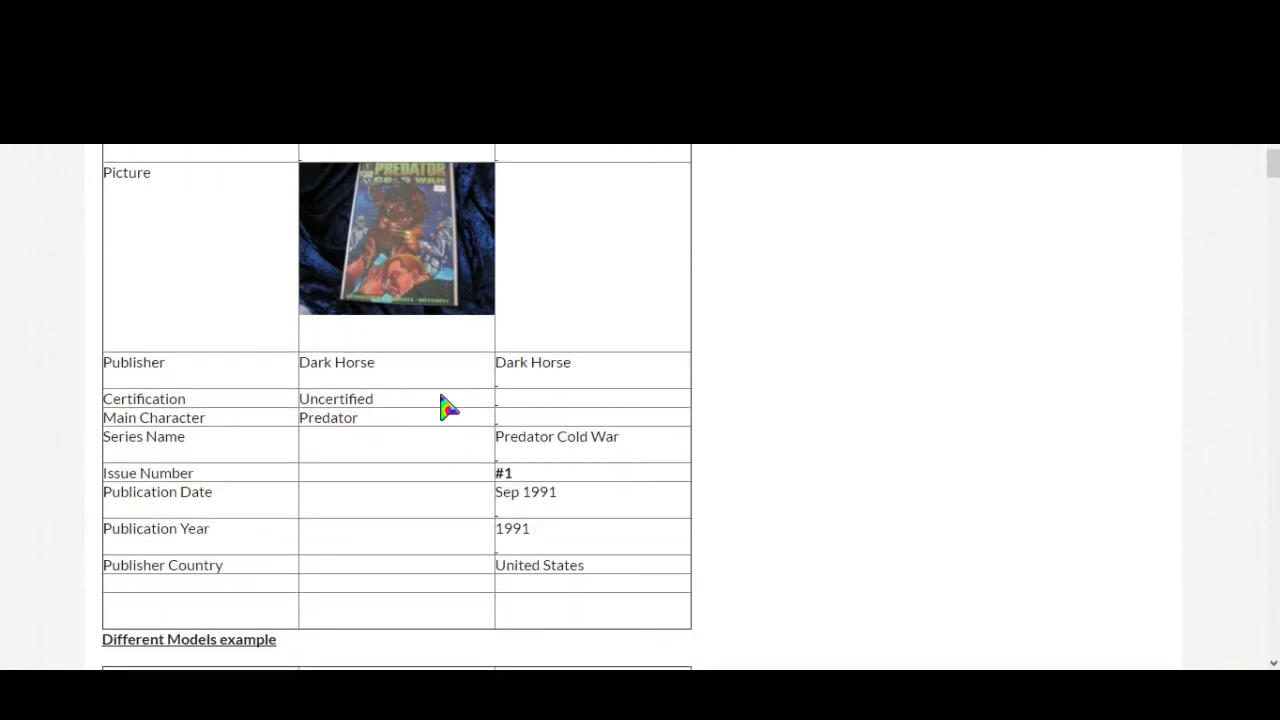
Review the different models example and compare the shoe sizes in the different sizes example
scroll(849, 397, "down", 4)
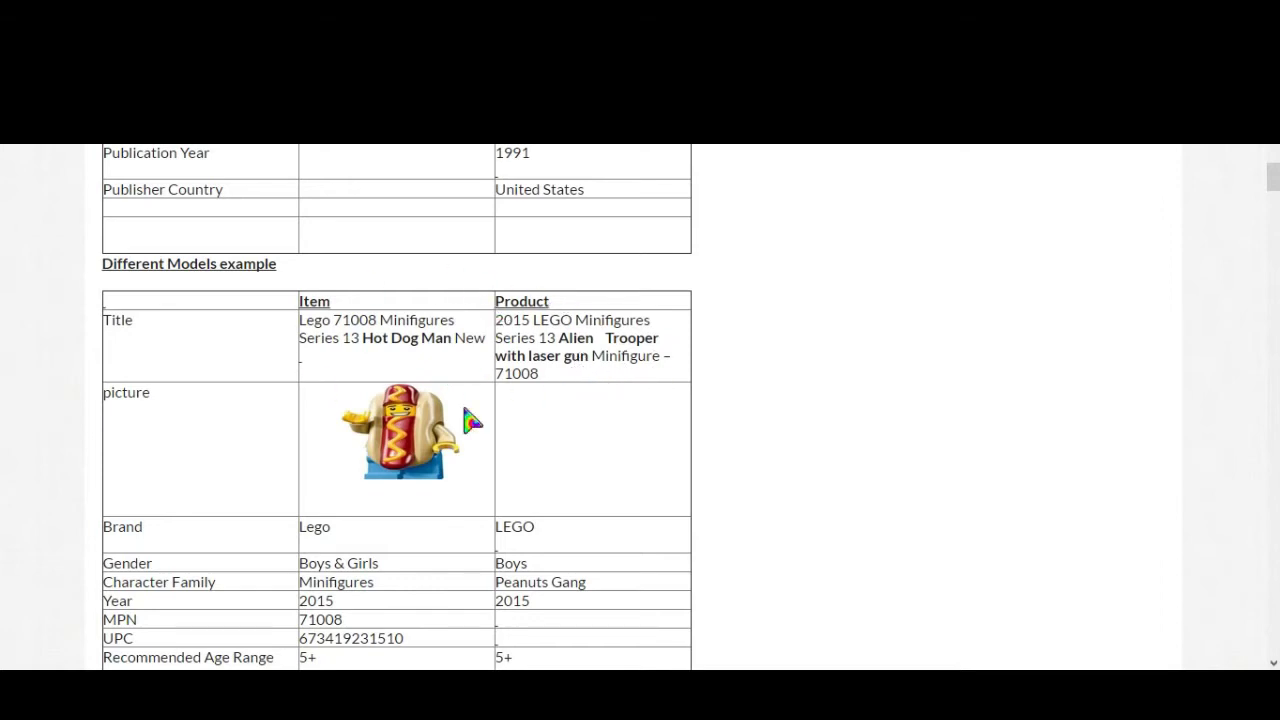
scroll(885, 399, "down", 3)
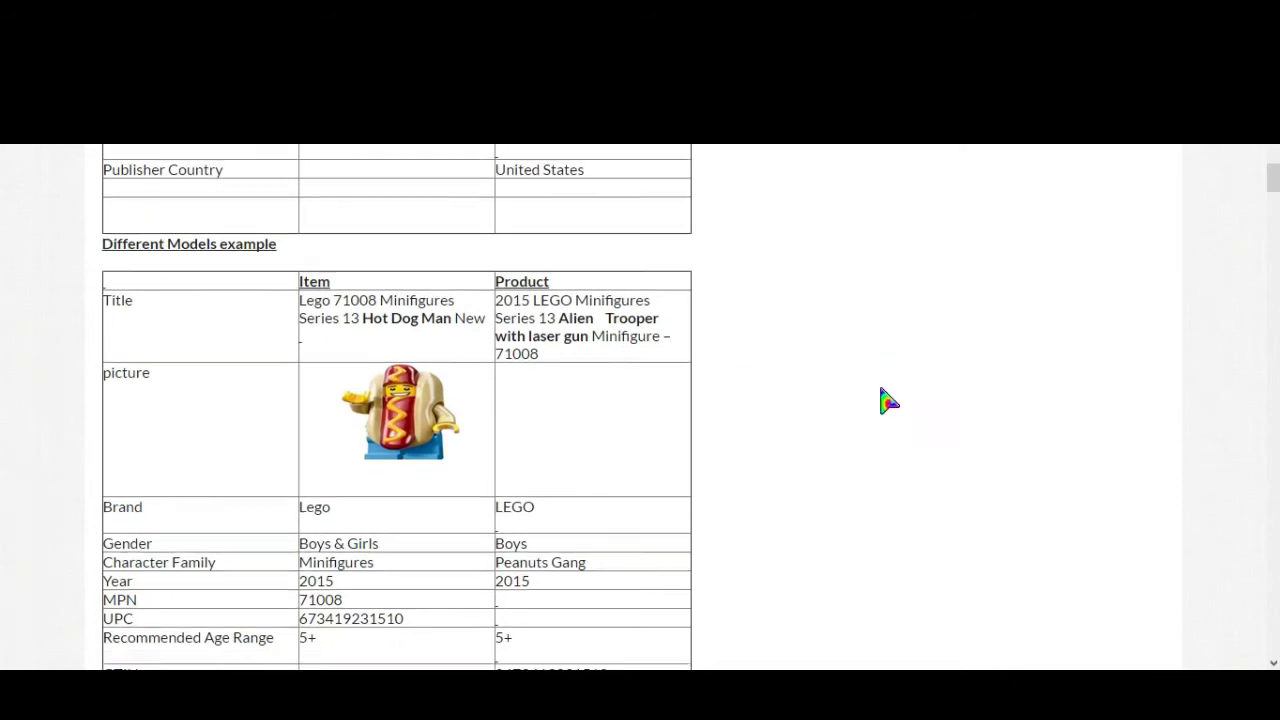
scroll(885, 399, "down", 2)
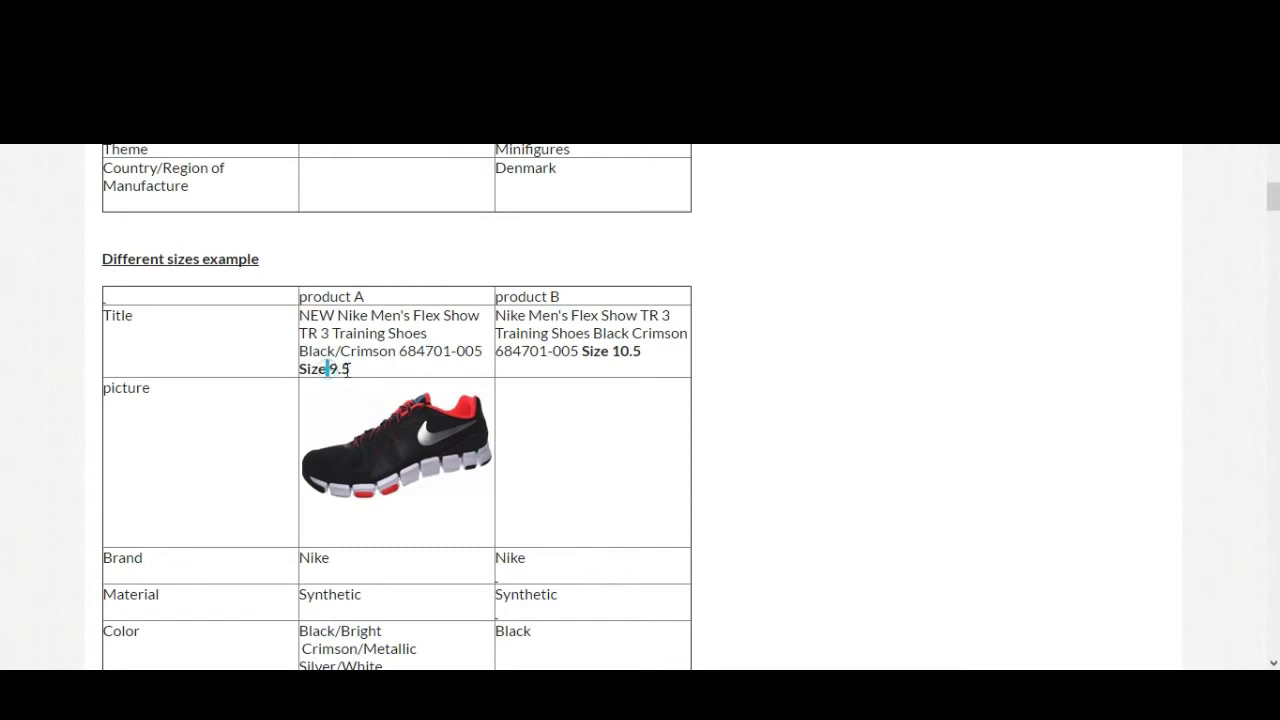
left_click_drag(326, 368, 358, 370)
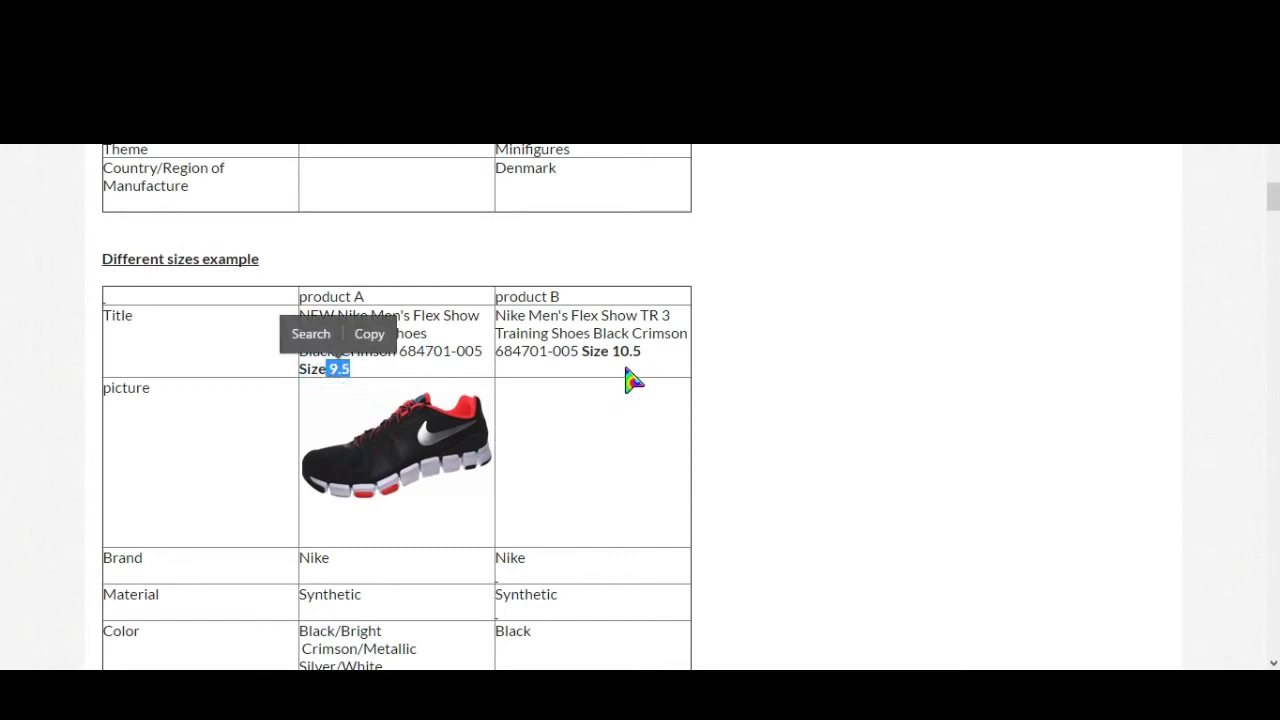
left_click(807, 408)
Review the different capacities, color and brands examples, comparing the specifications of products A and B
scroll(807, 408, "down", 10)
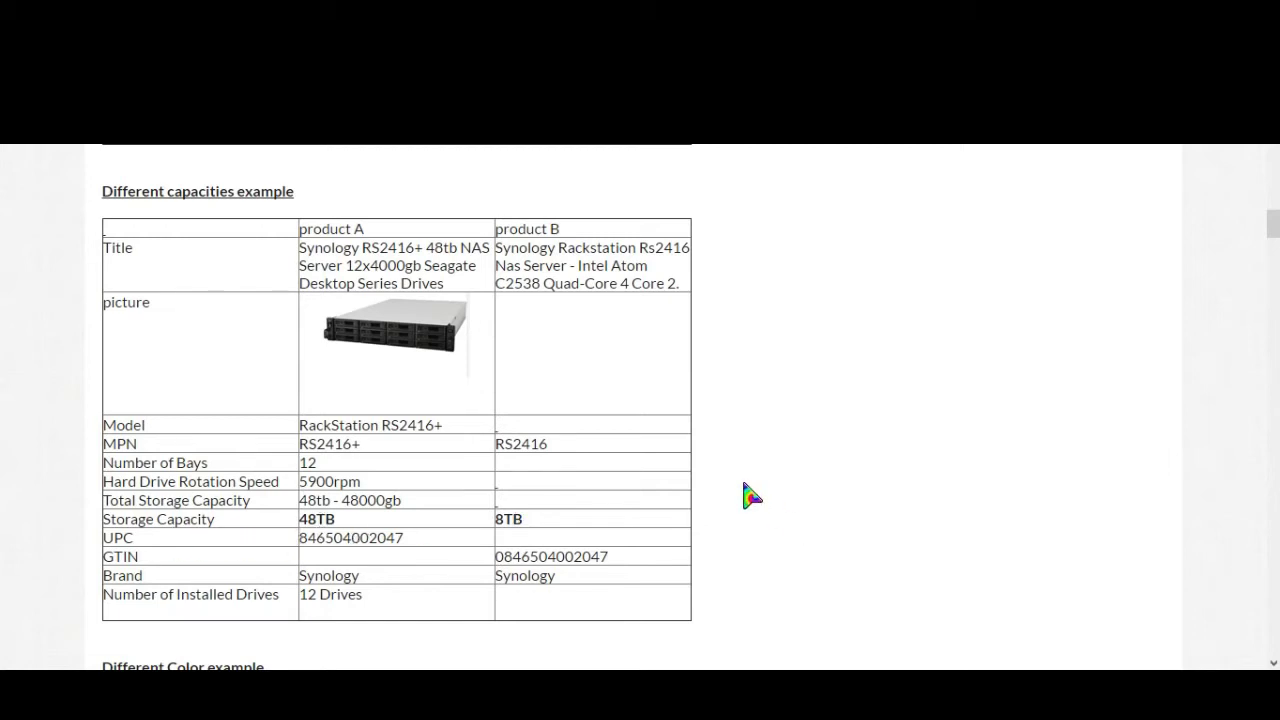
scroll(755, 485, "down", 5)
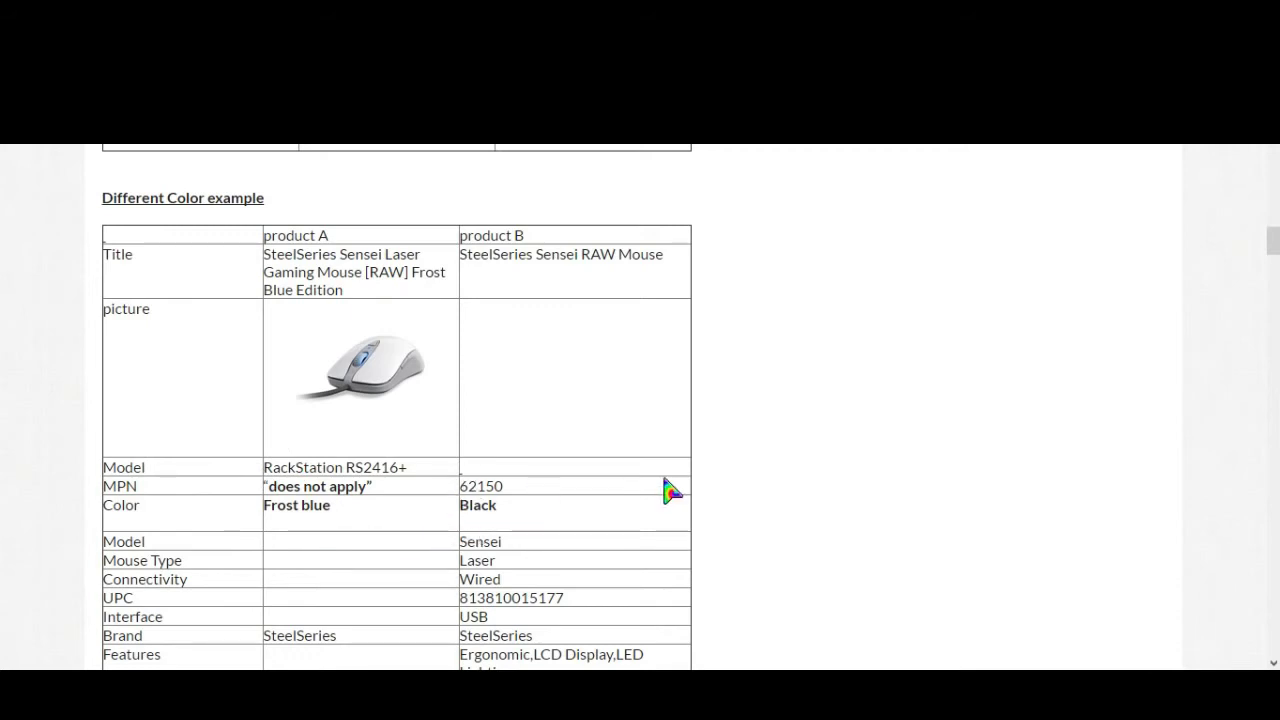
scroll(874, 491, "down", 4)
scroll(844, 464, "down", 1)
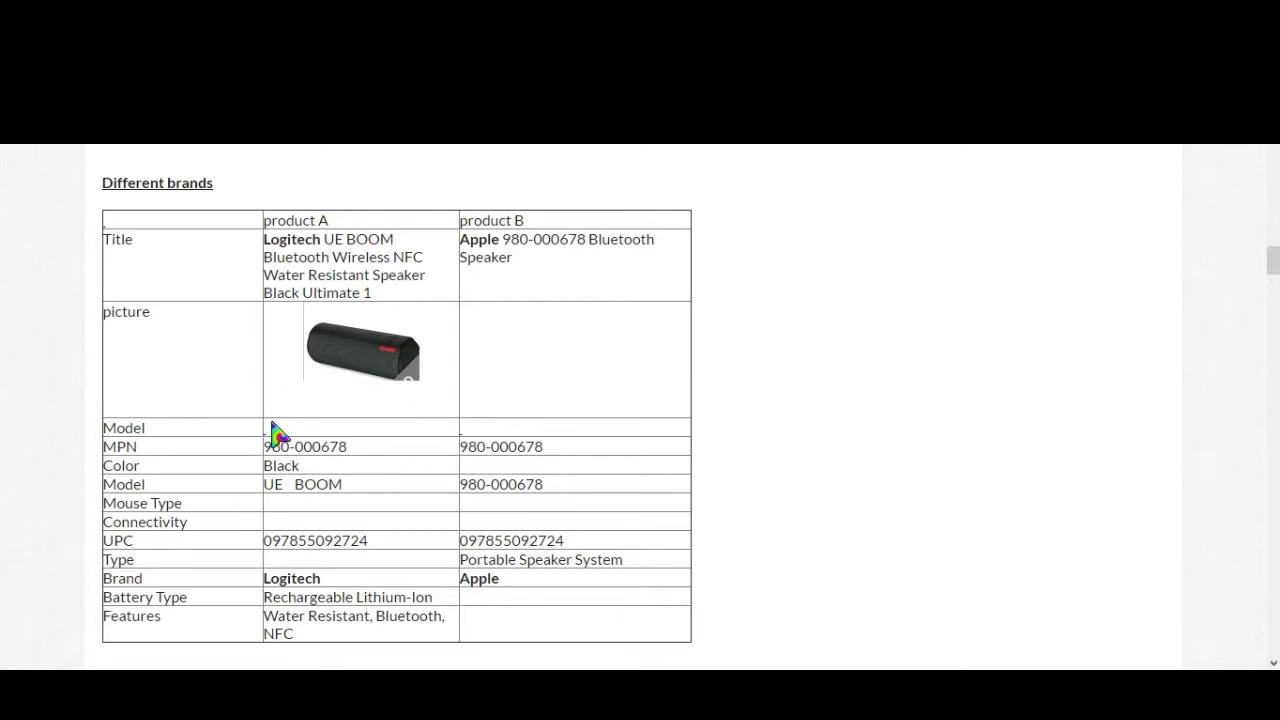
left_click_drag(271, 420, 428, 626)
left_click(777, 623)
Compare the network and title details of the two iPhone 5s products in the bundle case example
scroll(733, 452, "down", 3)
scroll(733, 452, "down", 2)
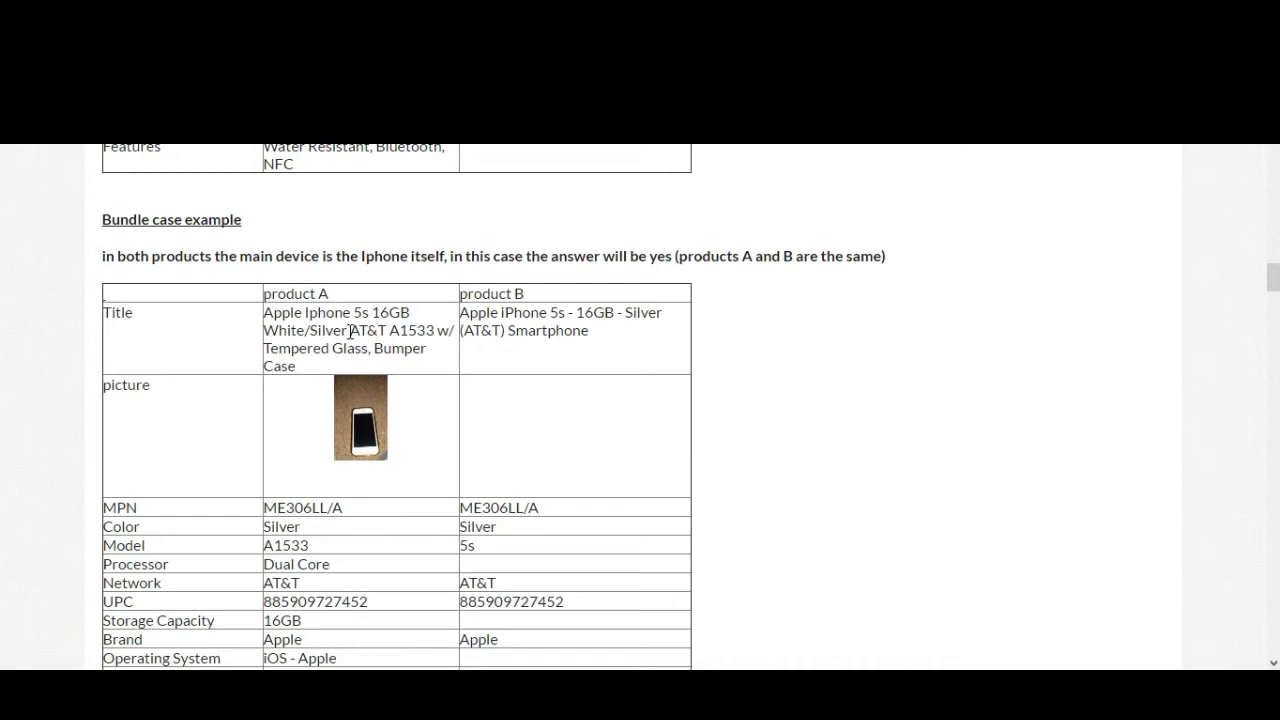
left_click_drag(350, 331, 387, 330)
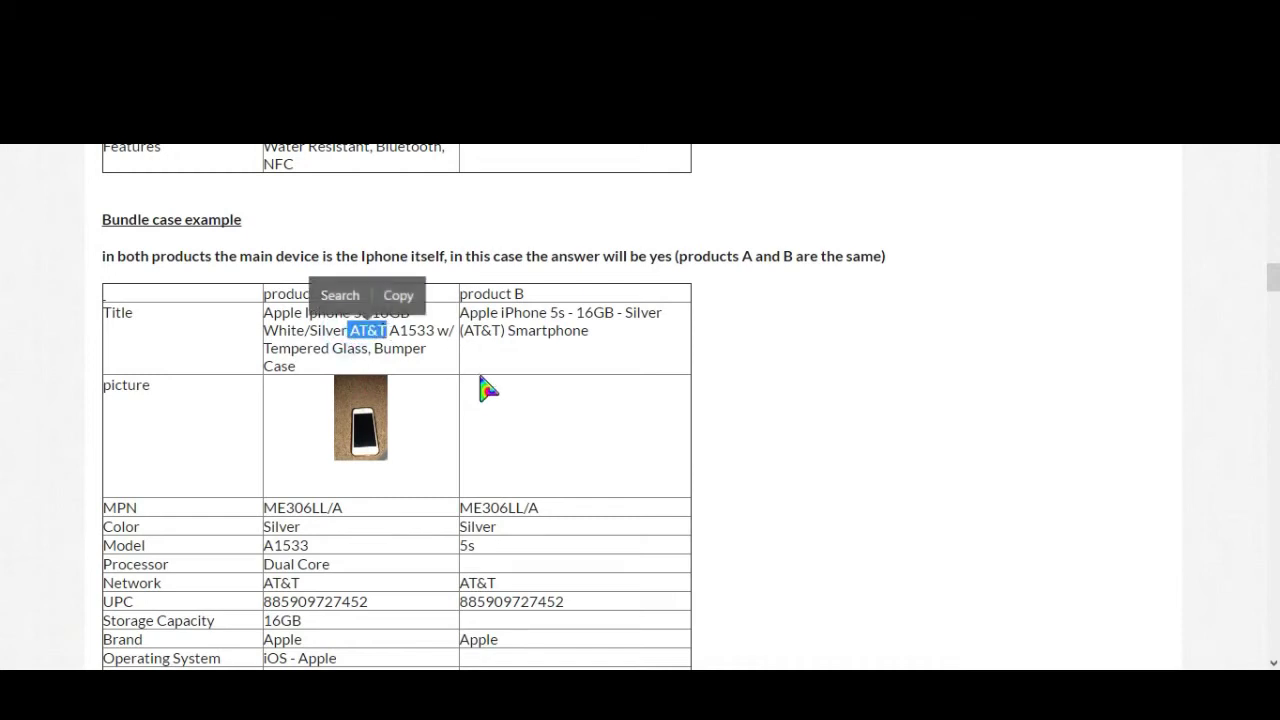
left_click(536, 340)
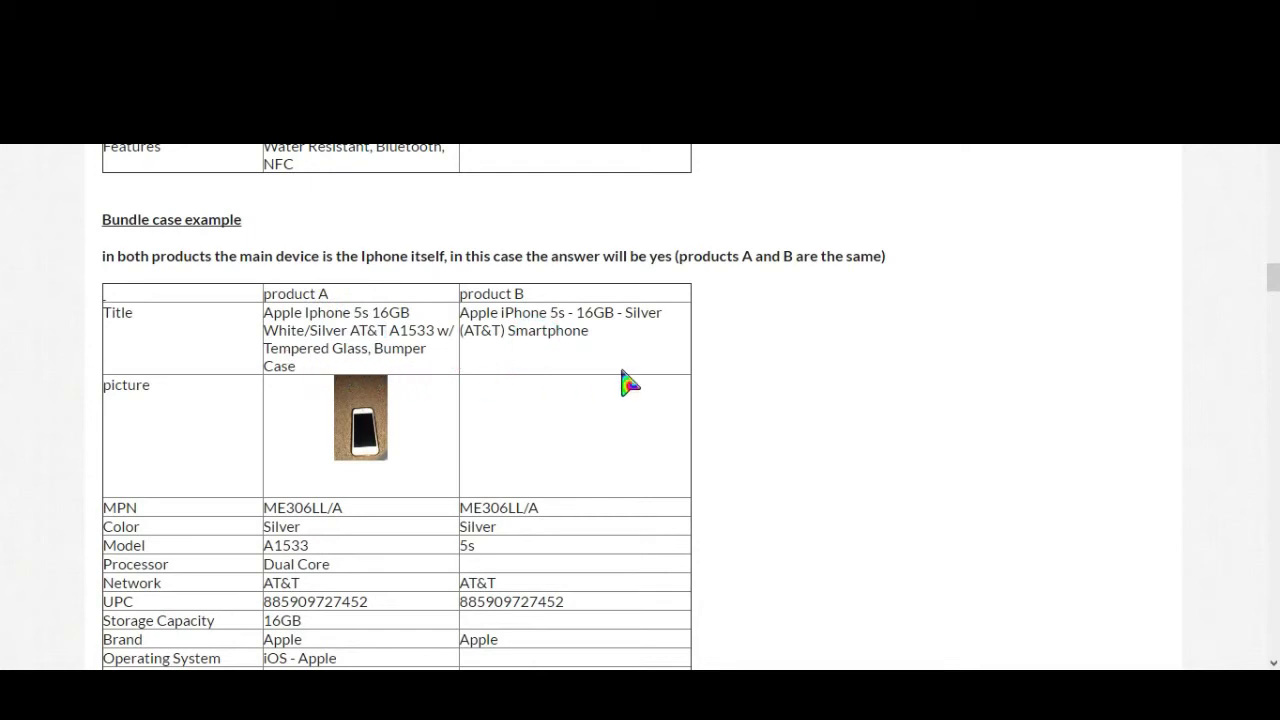
left_click_drag(462, 310, 541, 331)
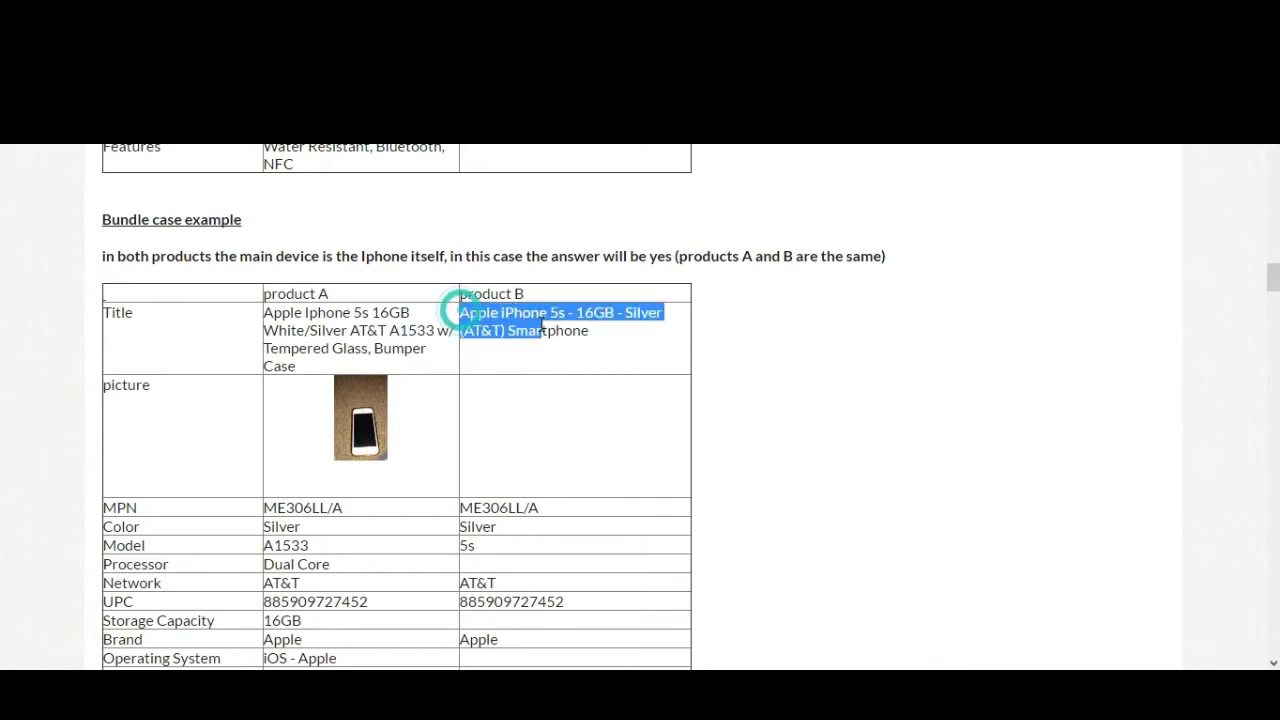
left_click(590, 348)
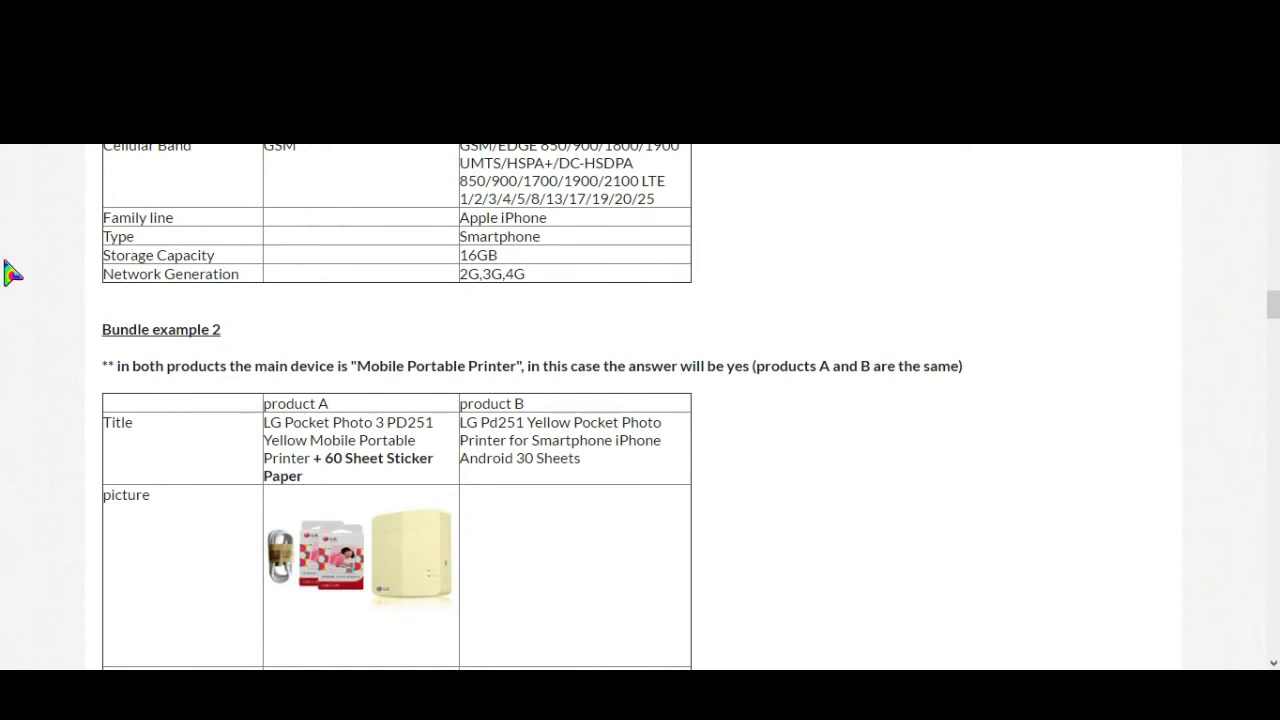
Compare the titles and included sheet quantities of the two LG pocket printers in bundle example 2
scroll(540, 375, "down", 1)
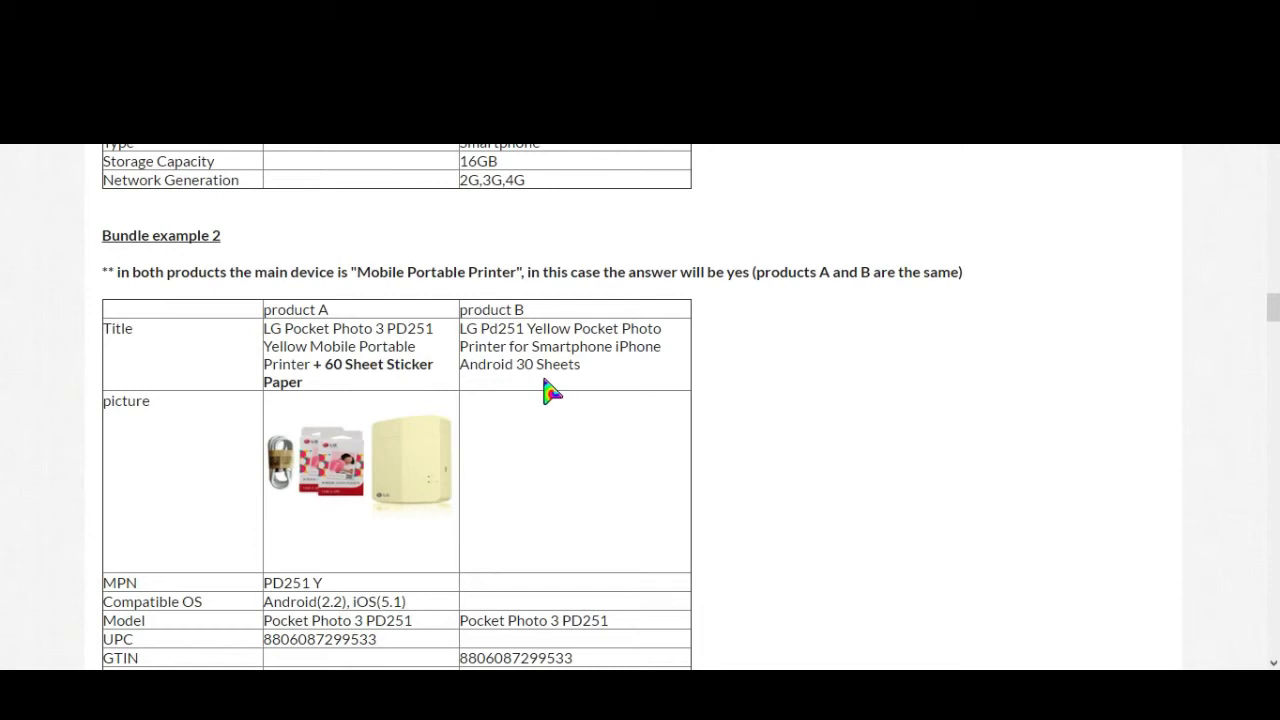
left_click_drag(323, 364, 354, 372)
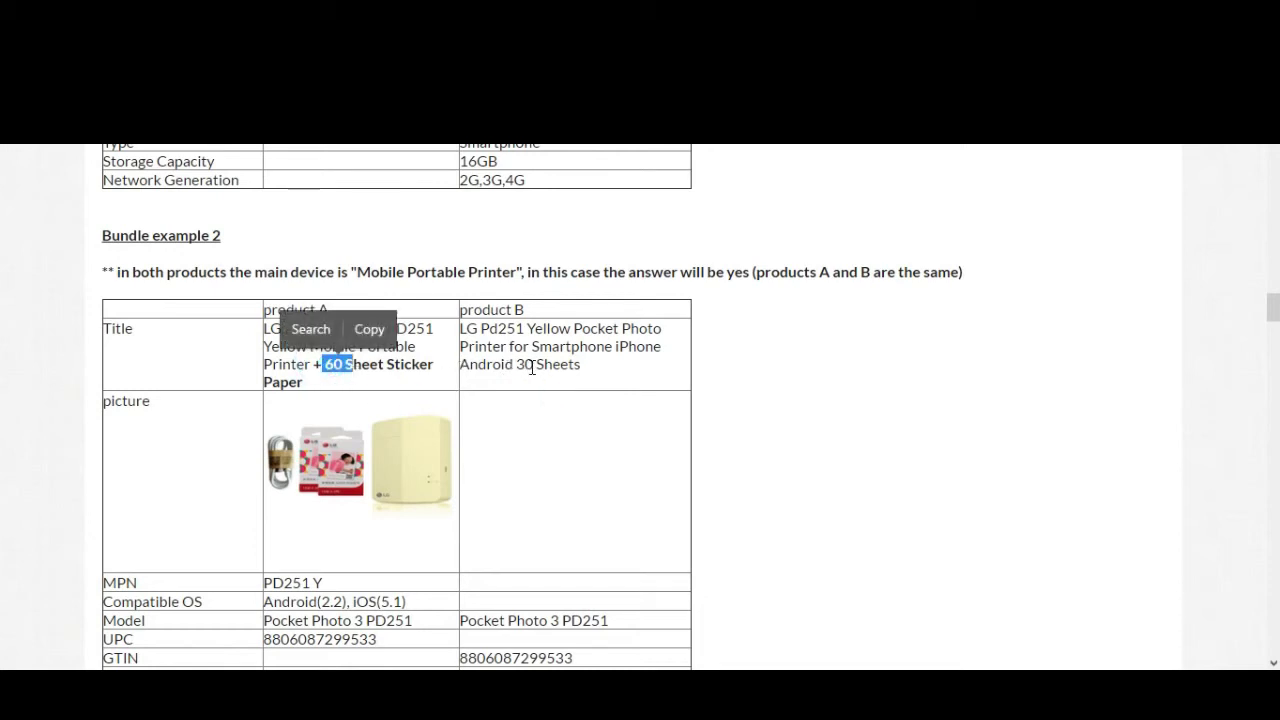
left_click_drag(523, 367, 578, 366)
left_click(766, 418)
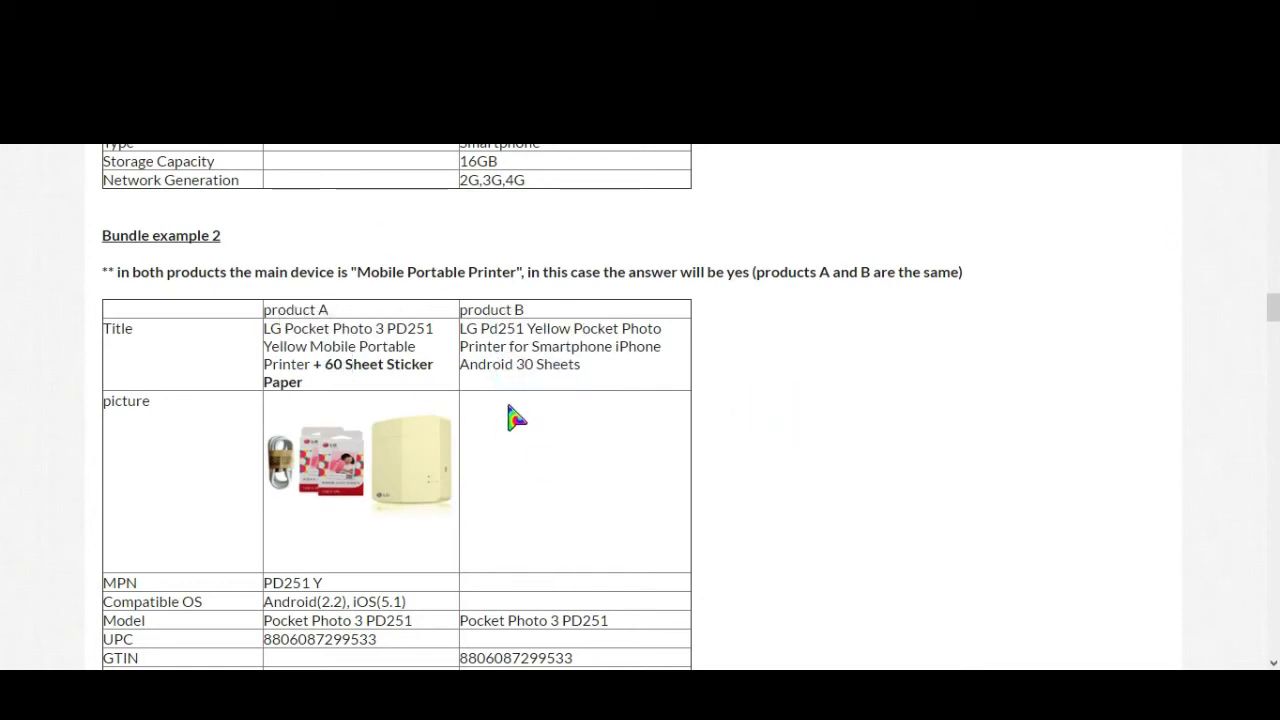
triple_click(268, 309)
left_click(571, 323)
left_click_drag(492, 311, 537, 309)
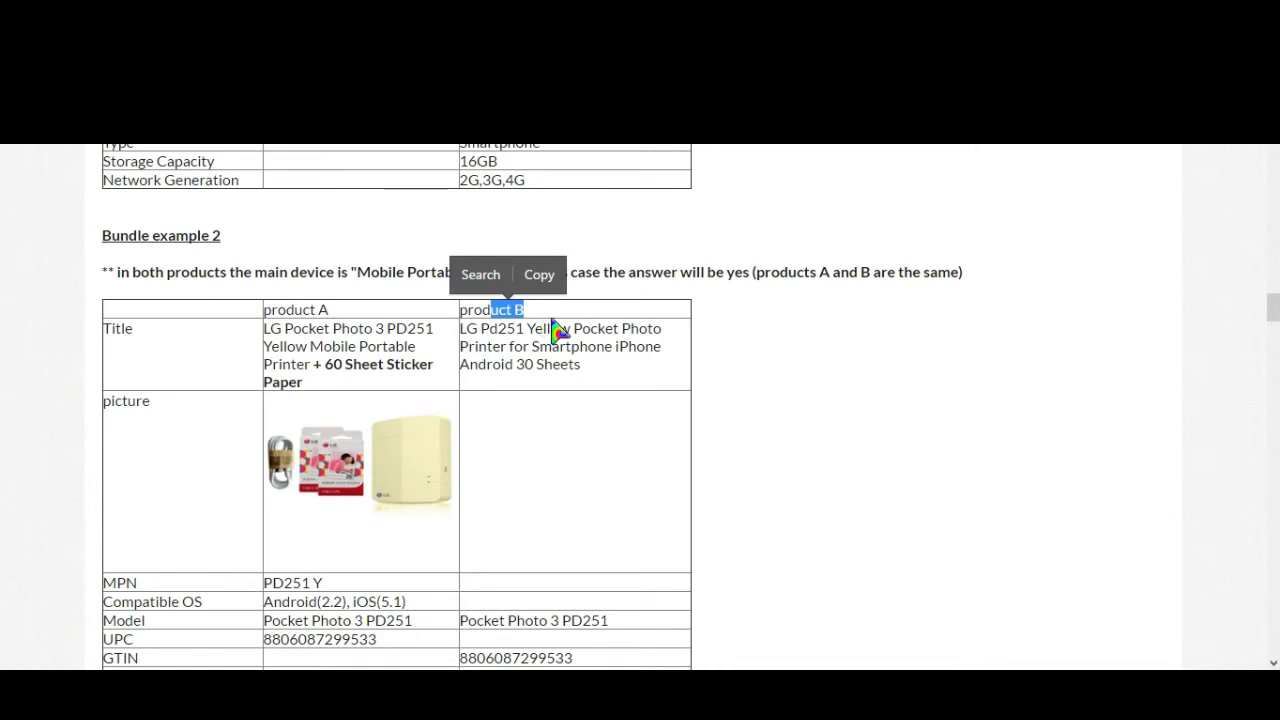
left_click_drag(324, 330, 358, 332)
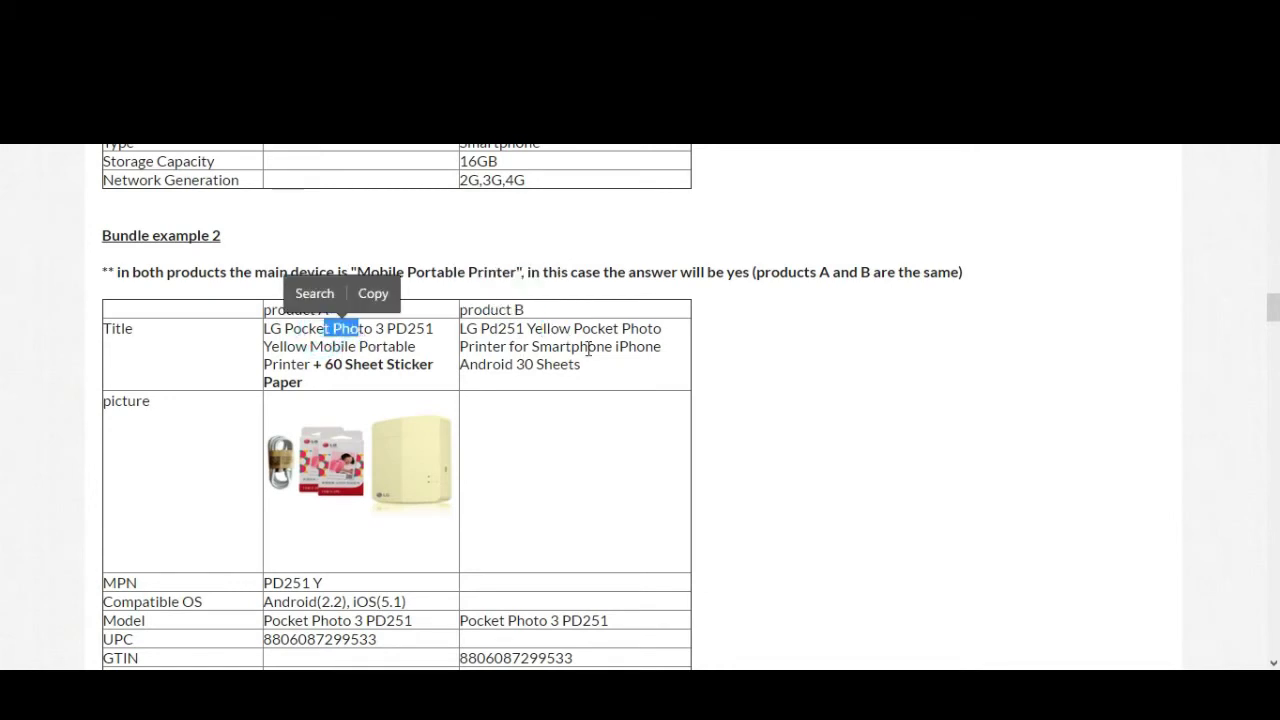
left_click(643, 366)
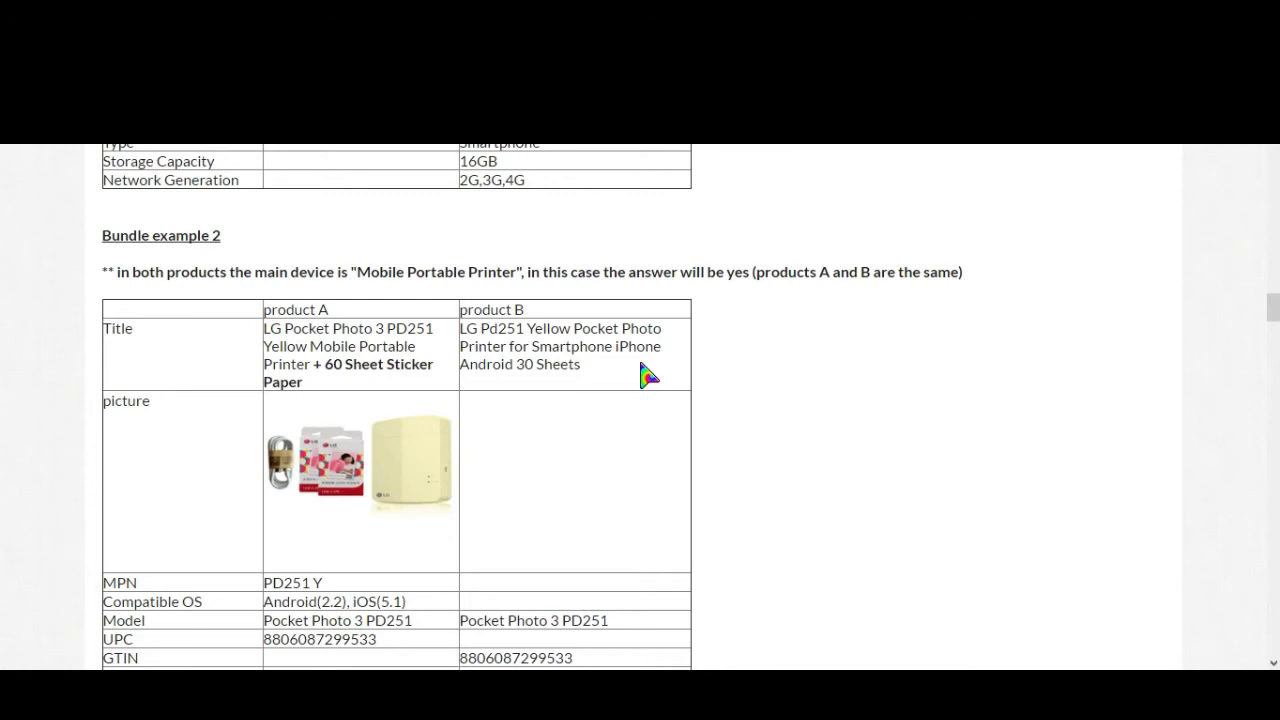
Review the similar products examples for the myCharge battery pack and the Karate Kid game
scroll(648, 375, "down", 5)
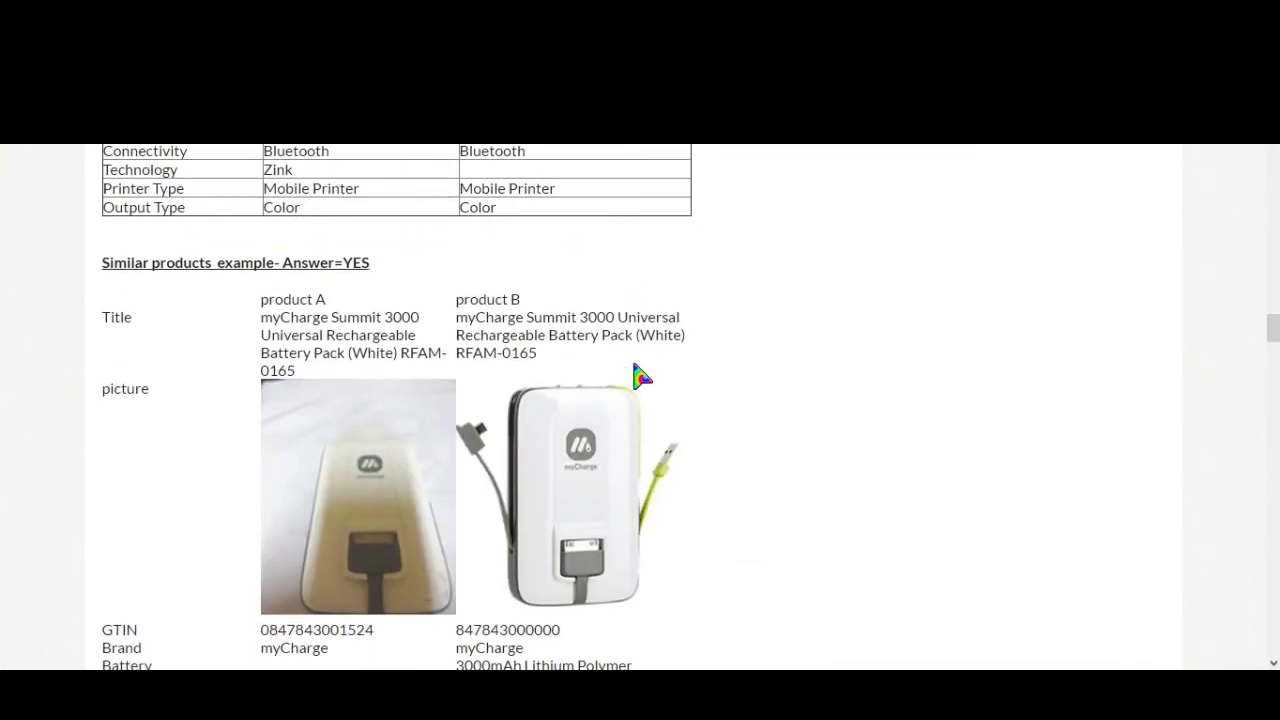
scroll(640, 375, "down", 2)
scroll(850, 375, "down", 4)
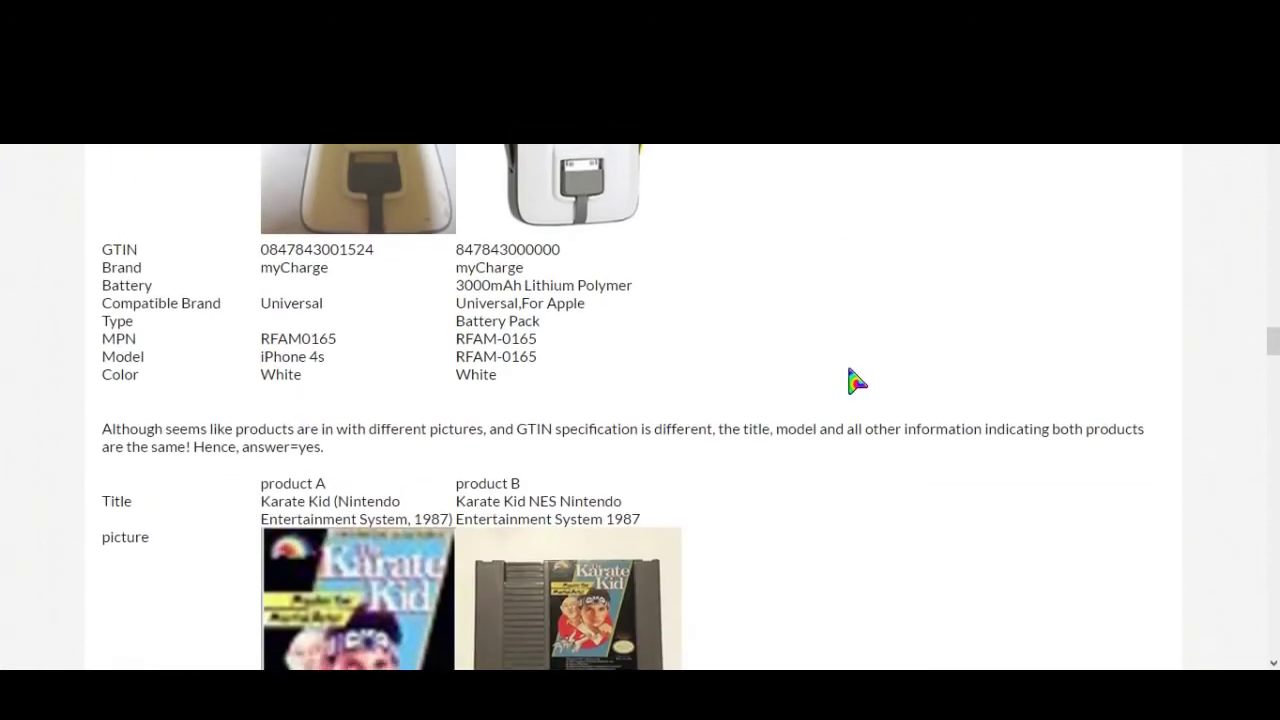
Compare the EAN values of the two Canon EF 50mm lenses and answer Yes to whether they are the exact same product
scroll(858, 383, "down", 7)
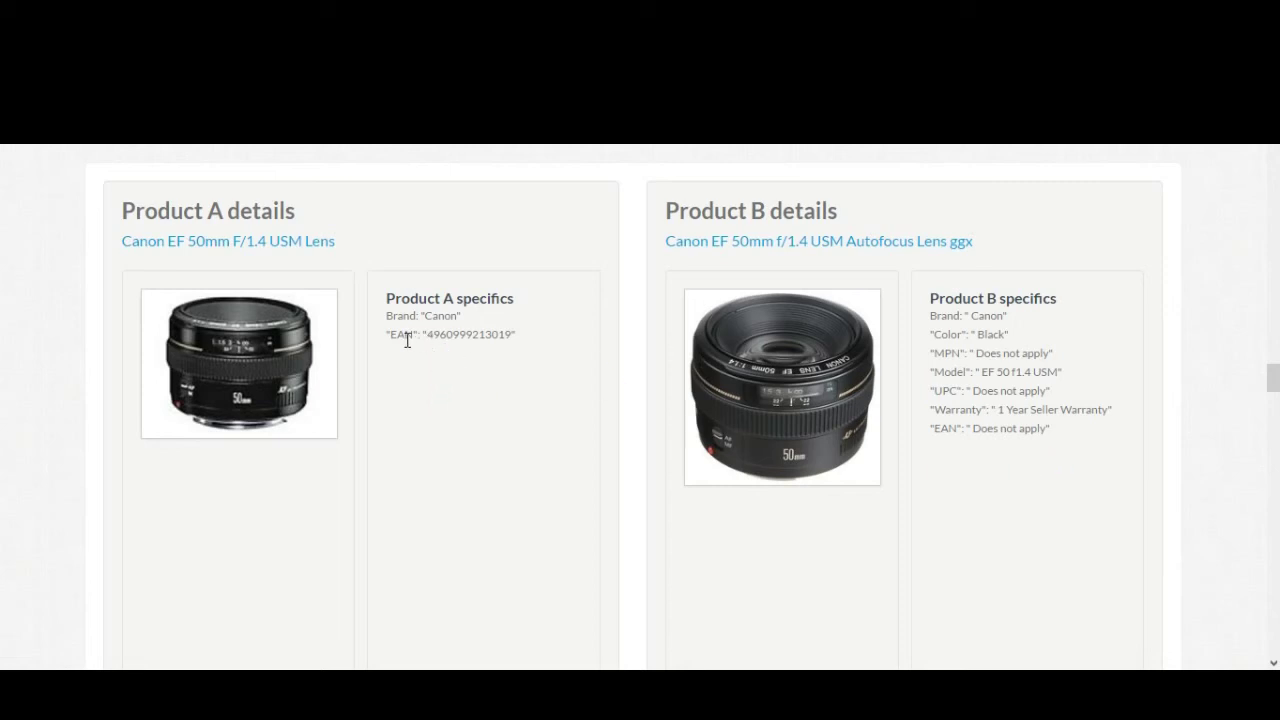
left_click_drag(396, 336, 524, 339)
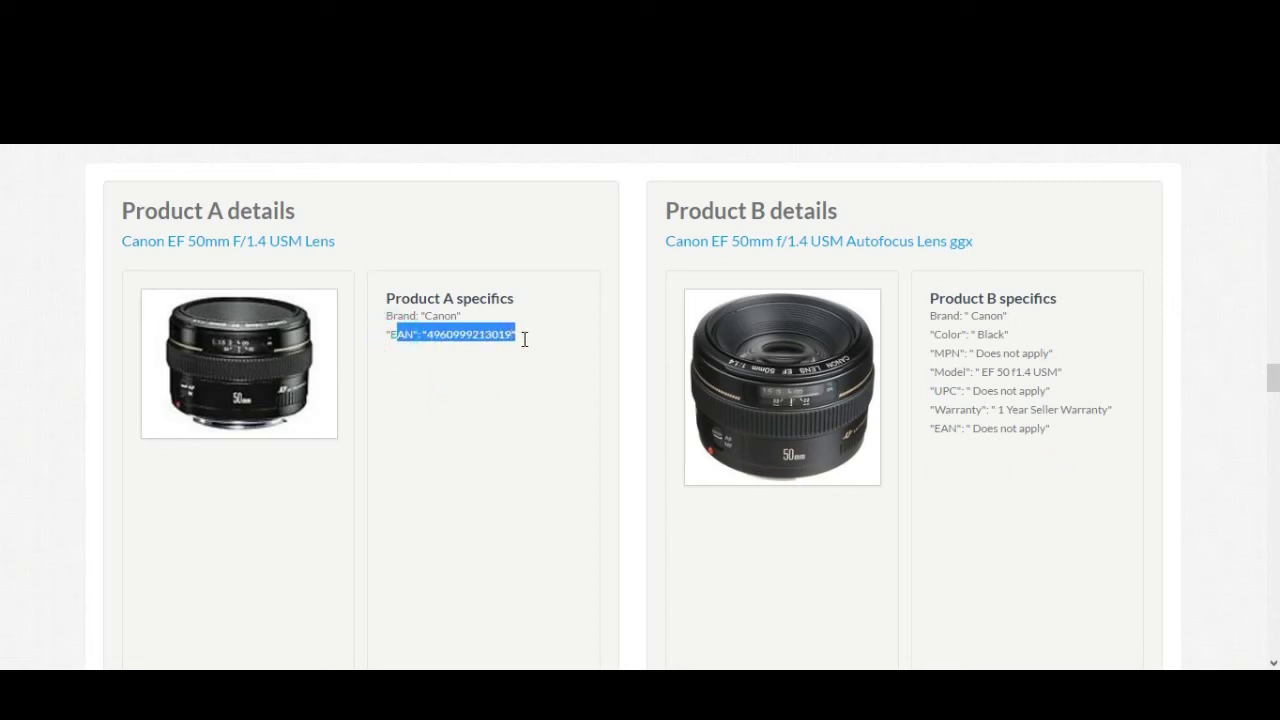
left_click_drag(970, 428, 1058, 442)
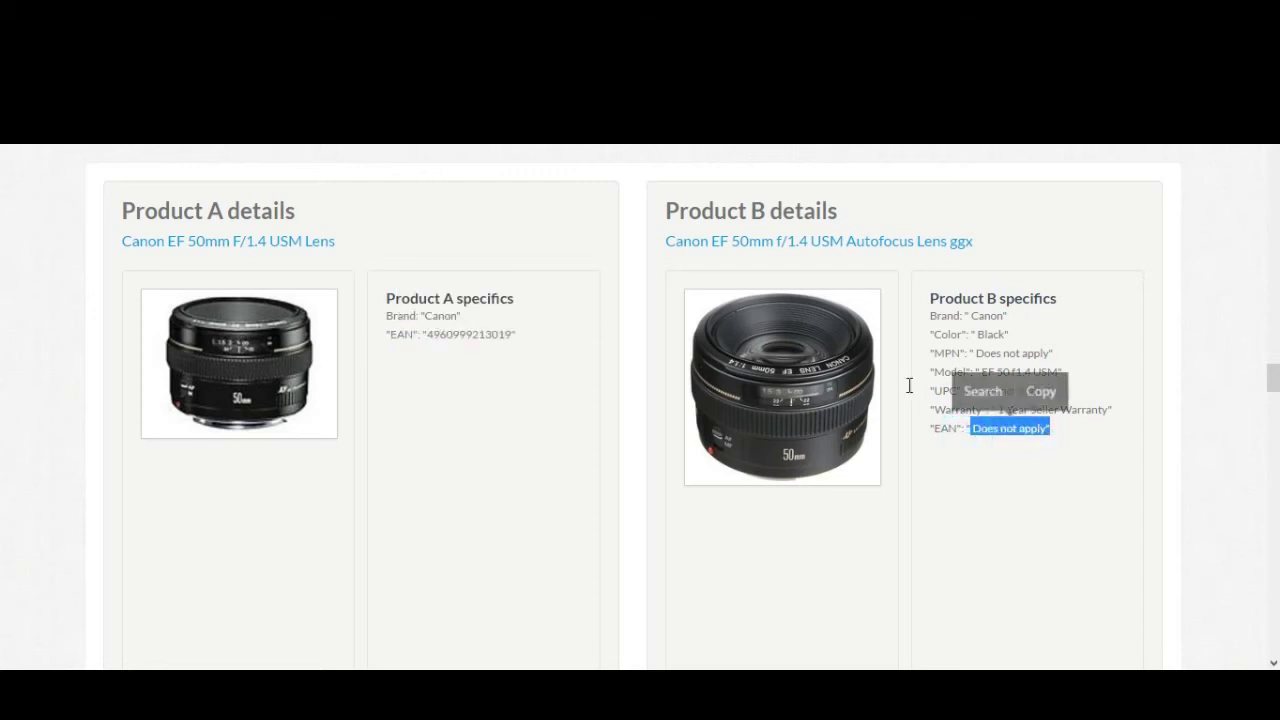
left_click(522, 490)
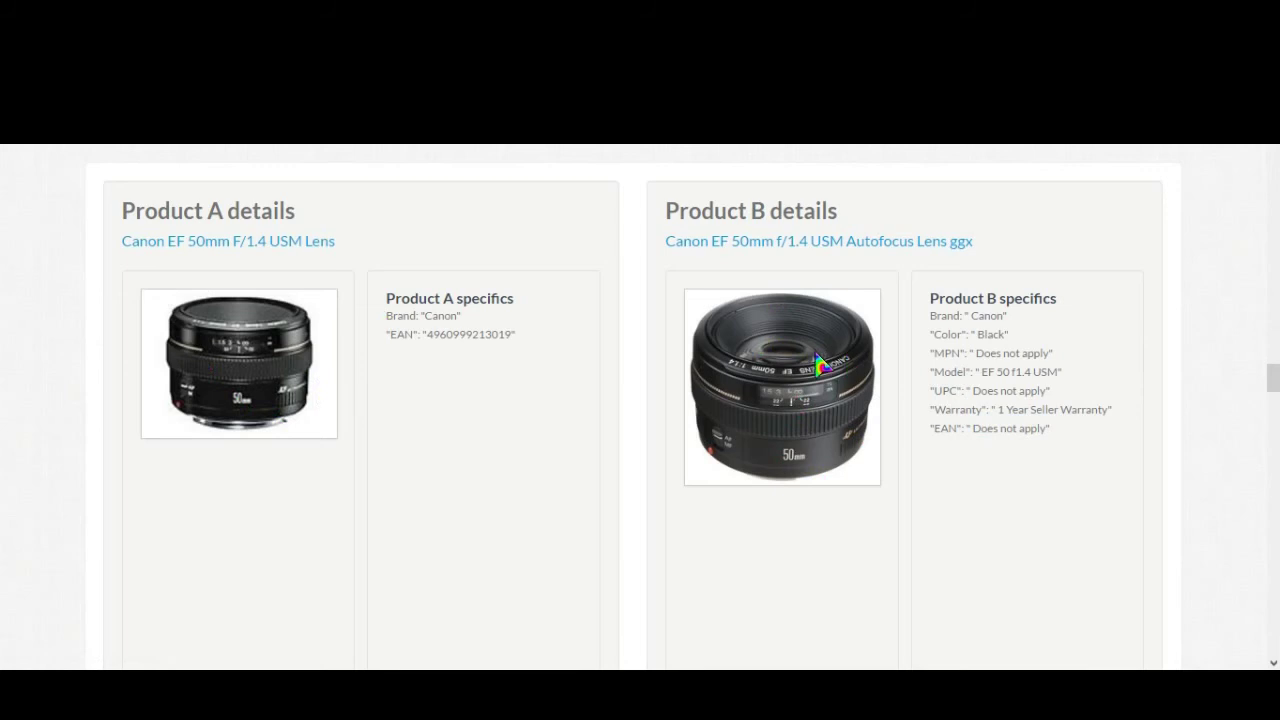
scroll(552, 344, "down", 2)
scroll(549, 342, "down", 2)
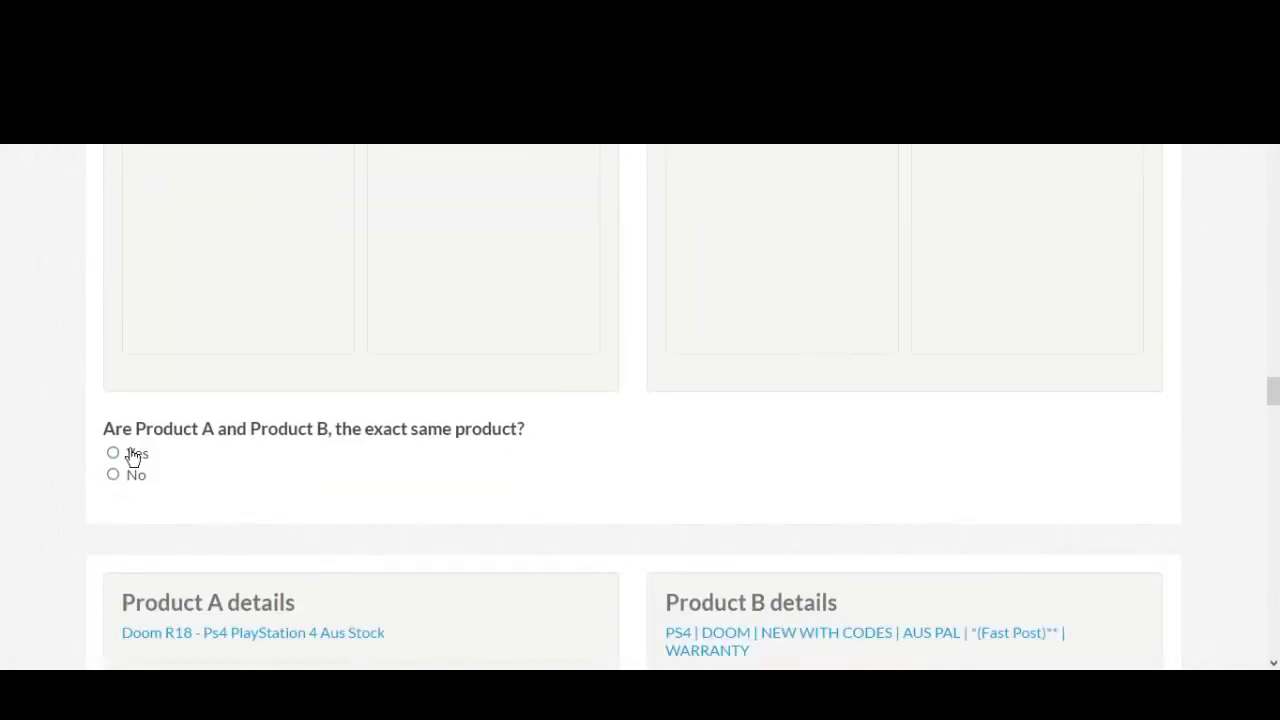
left_click(113, 453)
Compare the GTIN and UPC codes of the two Doom PS4 games and answer Yes to whether they are the exact same product
scroll(38, 455, "down", 1)
scroll(38, 455, "down", 4)
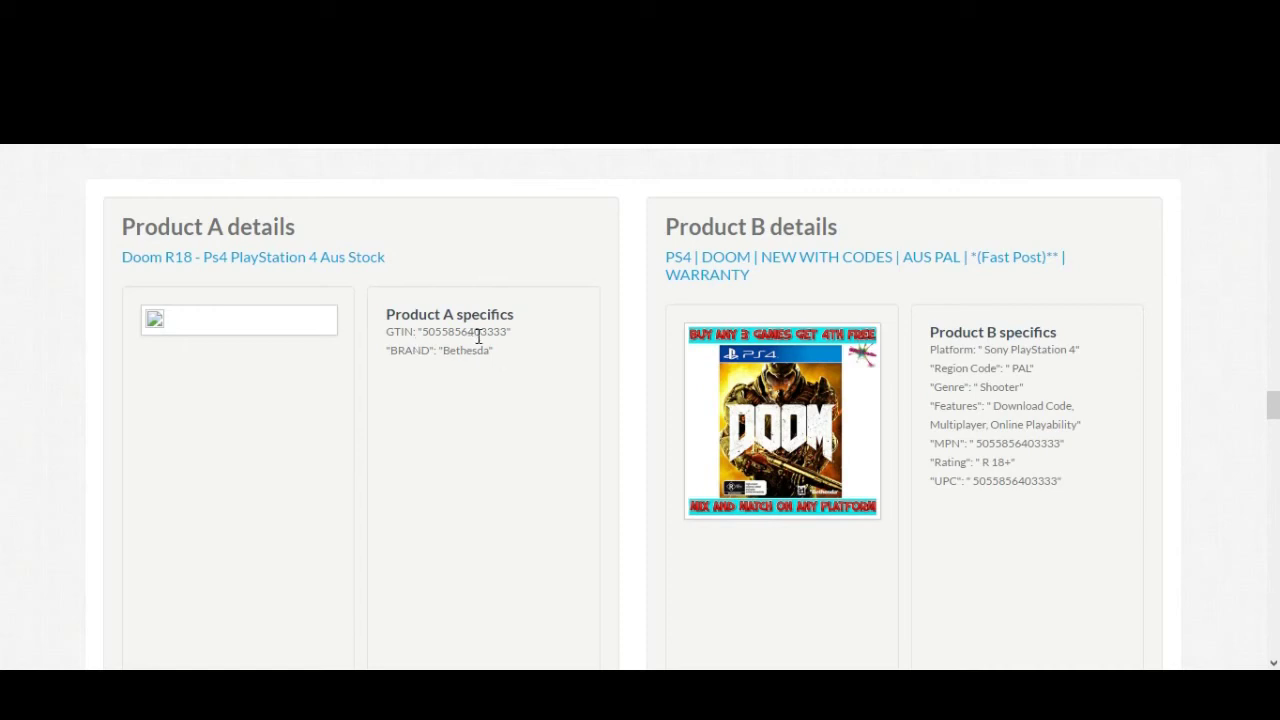
left_click_drag(466, 332, 510, 336)
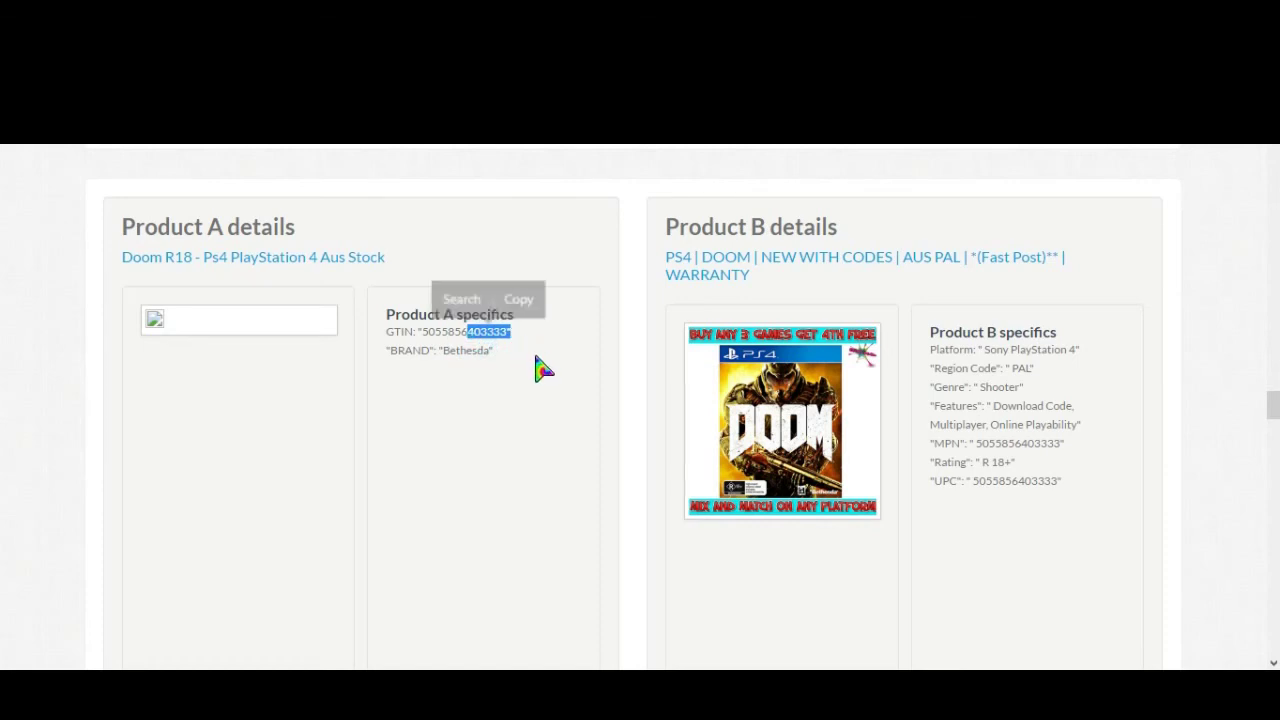
scroll(430, 400, "down", 5)
left_click(150, 487)
Compare the specifics of the two Dymo LabelManager PnP printers and answer Yes to whether they are the exact same product
scroll(40, 452, "down", 2)
scroll(35, 440, "down", 3)
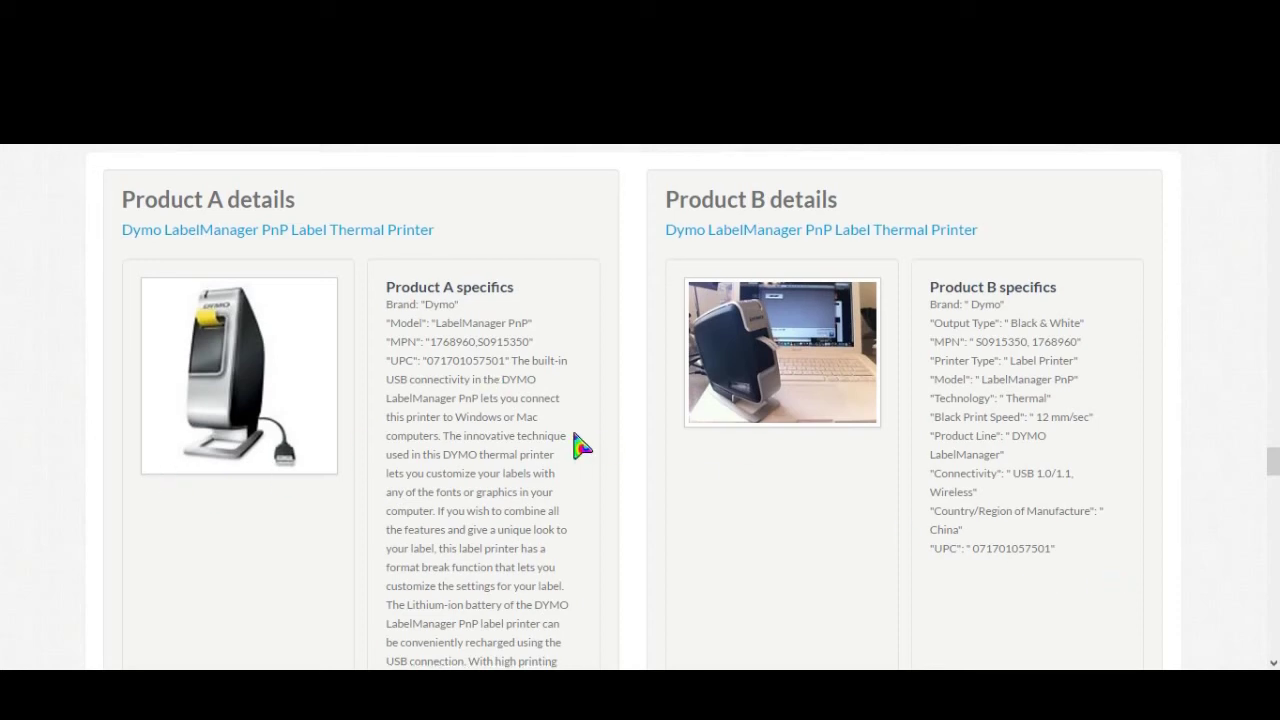
scroll(574, 446, "down", 4)
left_click(150, 448)
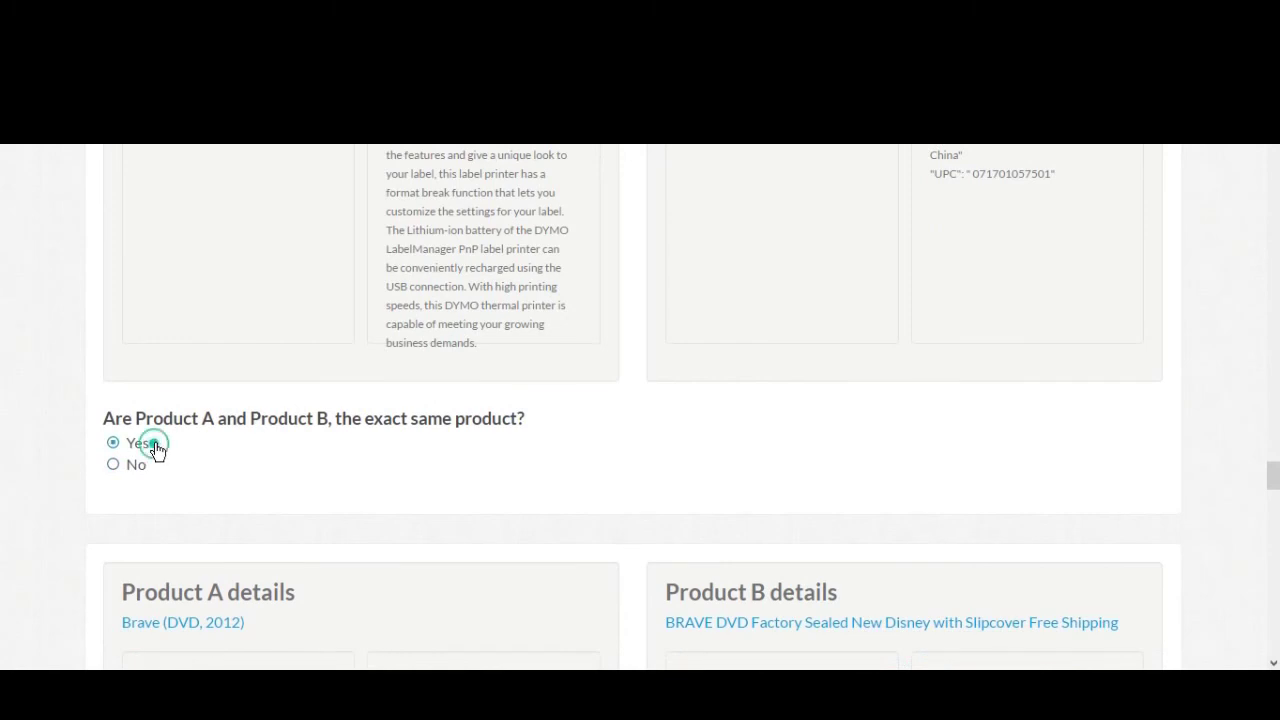
Compare the titles and covers of the two Brave DVDs and answer Yes to whether they are the exact same product
scroll(55, 425, "down", 3)
scroll(55, 425, "down", 1)
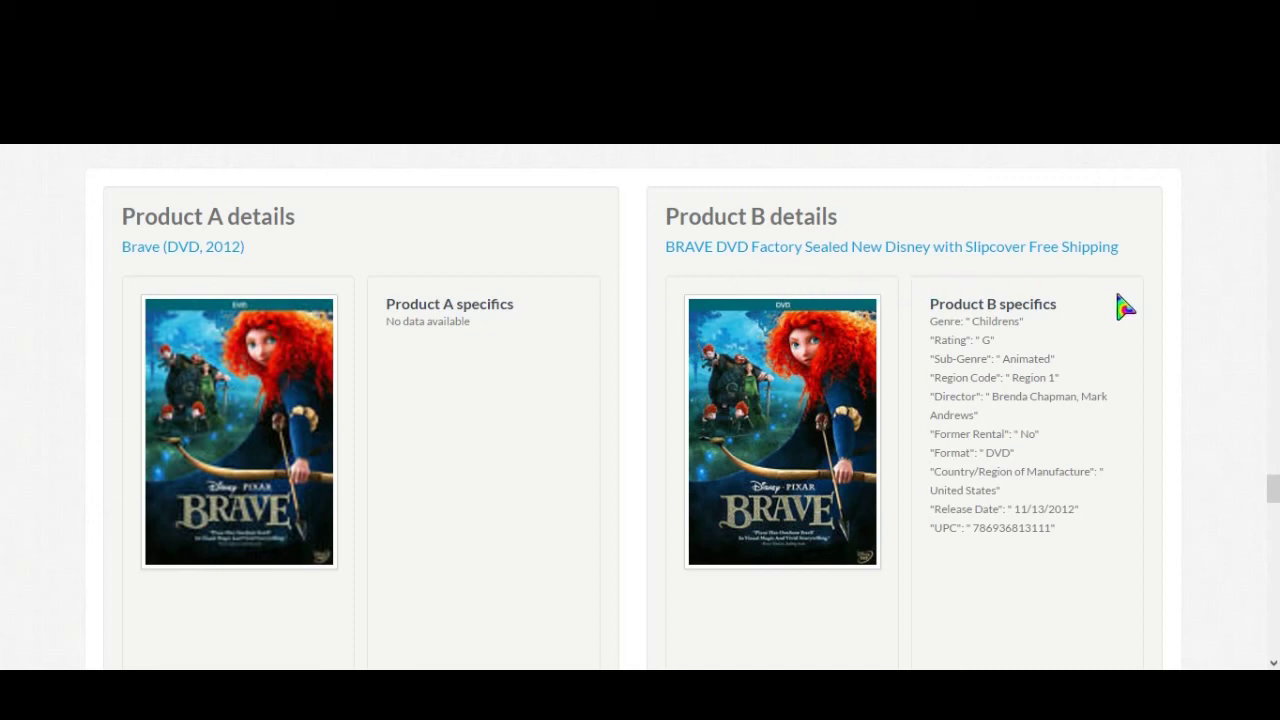
scroll(334, 363, "down", 3)
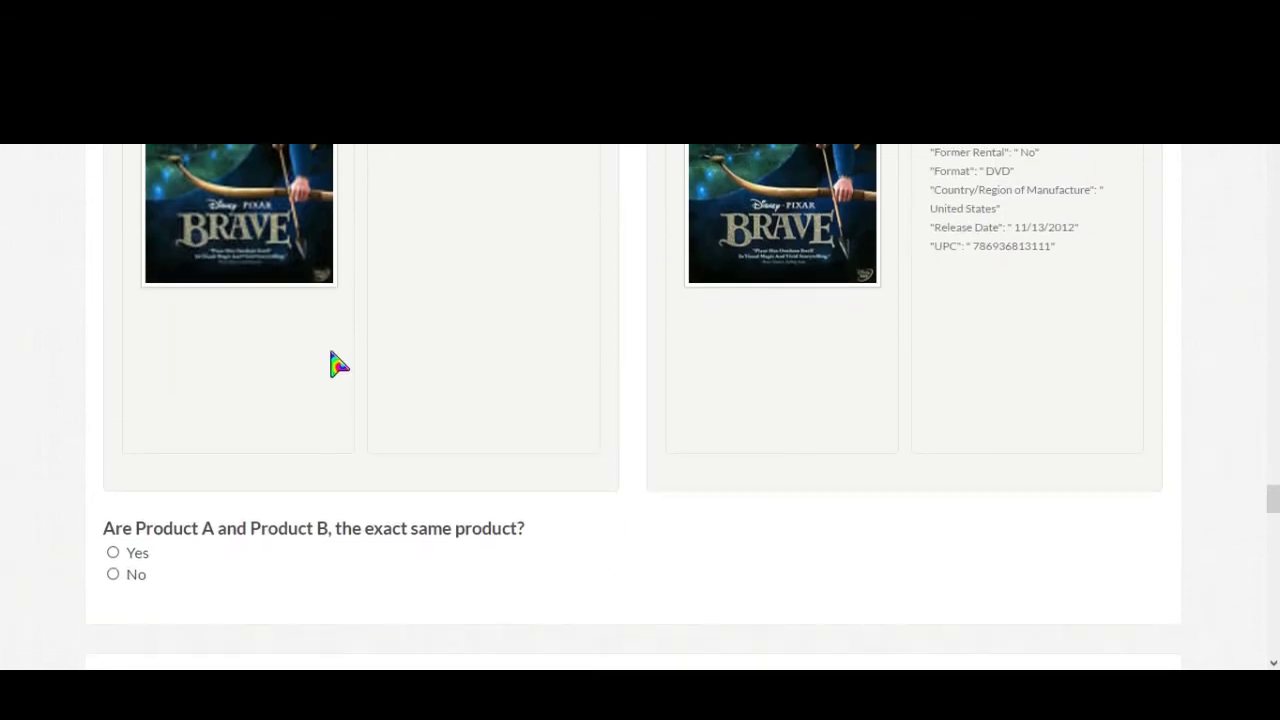
left_click(149, 563)
Check Product A's eBay listing against the VR Box headset with remote in Product B and answer Yes to the exact same product question
scroll(43, 480, "down", 3)
scroll(52, 470, "down", 1)
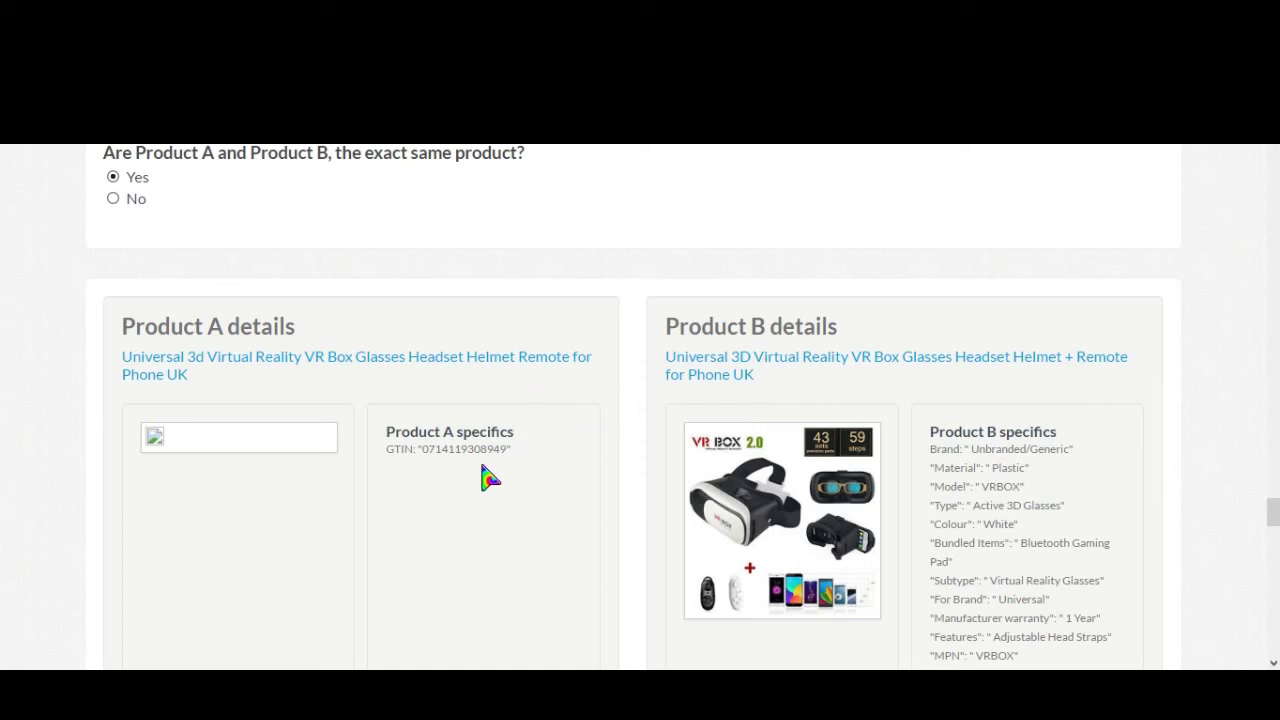
scroll(491, 476, "down", 1)
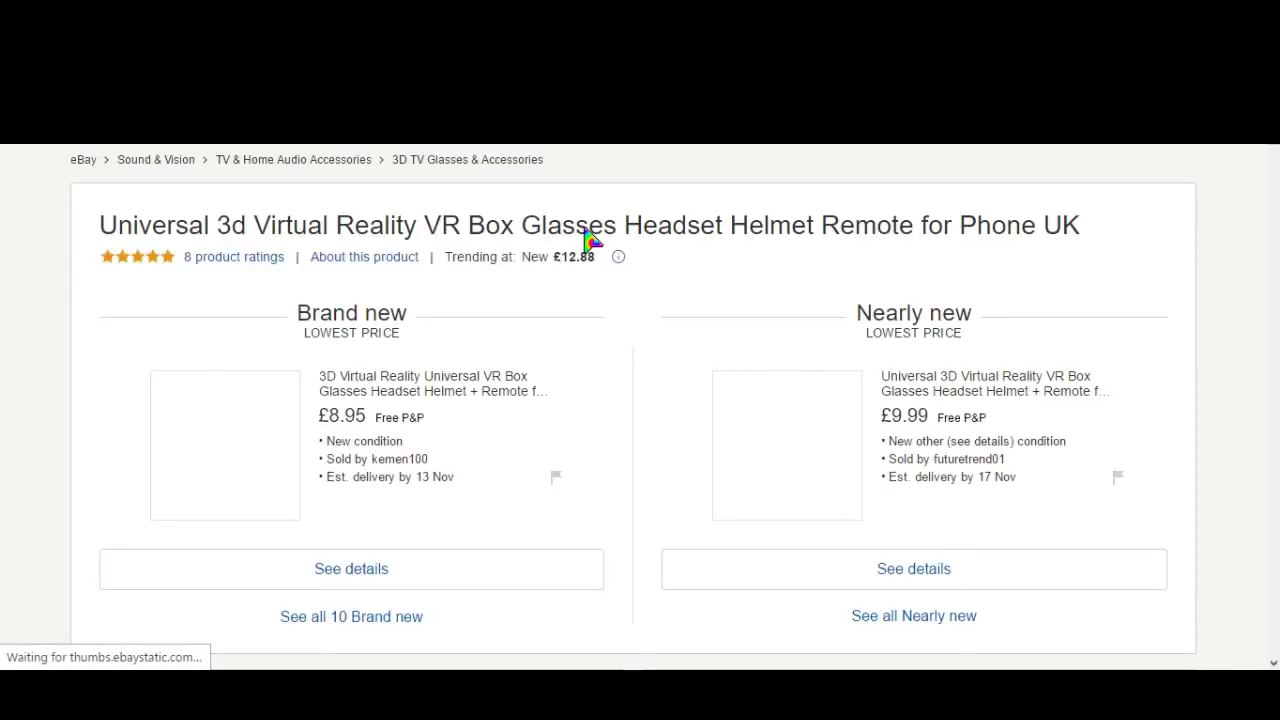
scroll(592, 240, "up", 1)
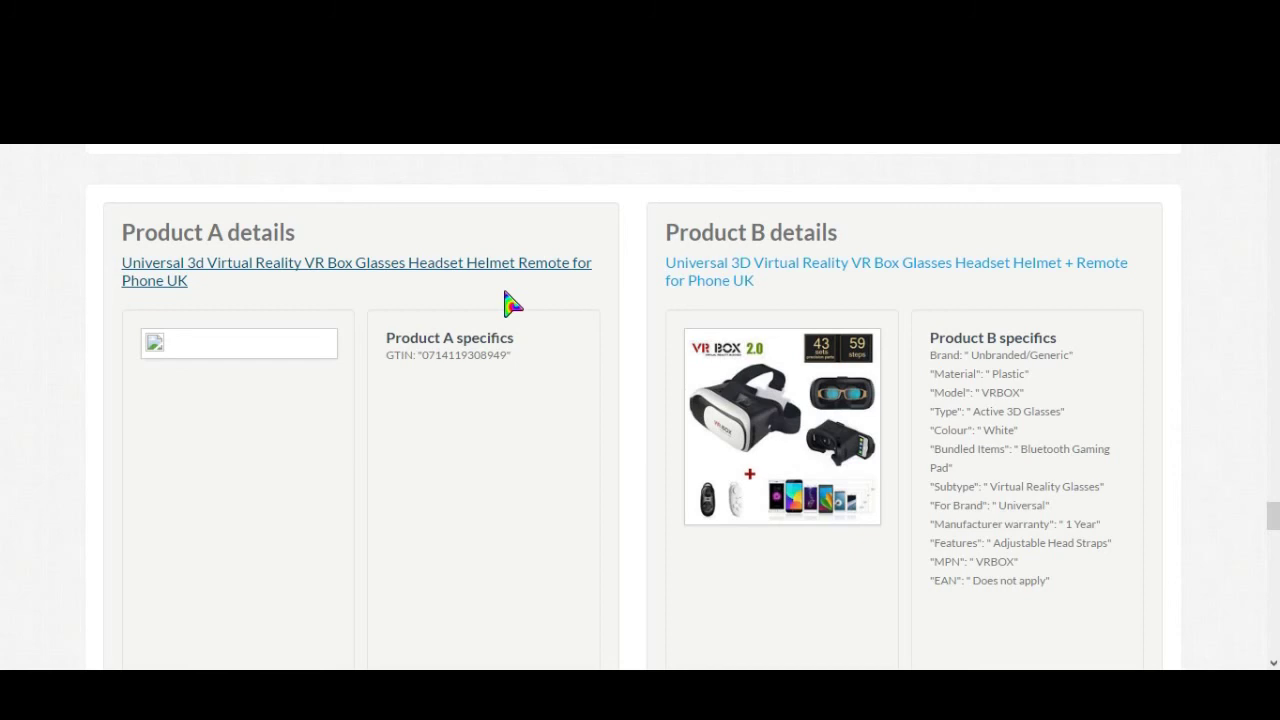
scroll(510, 305, "down", 5)
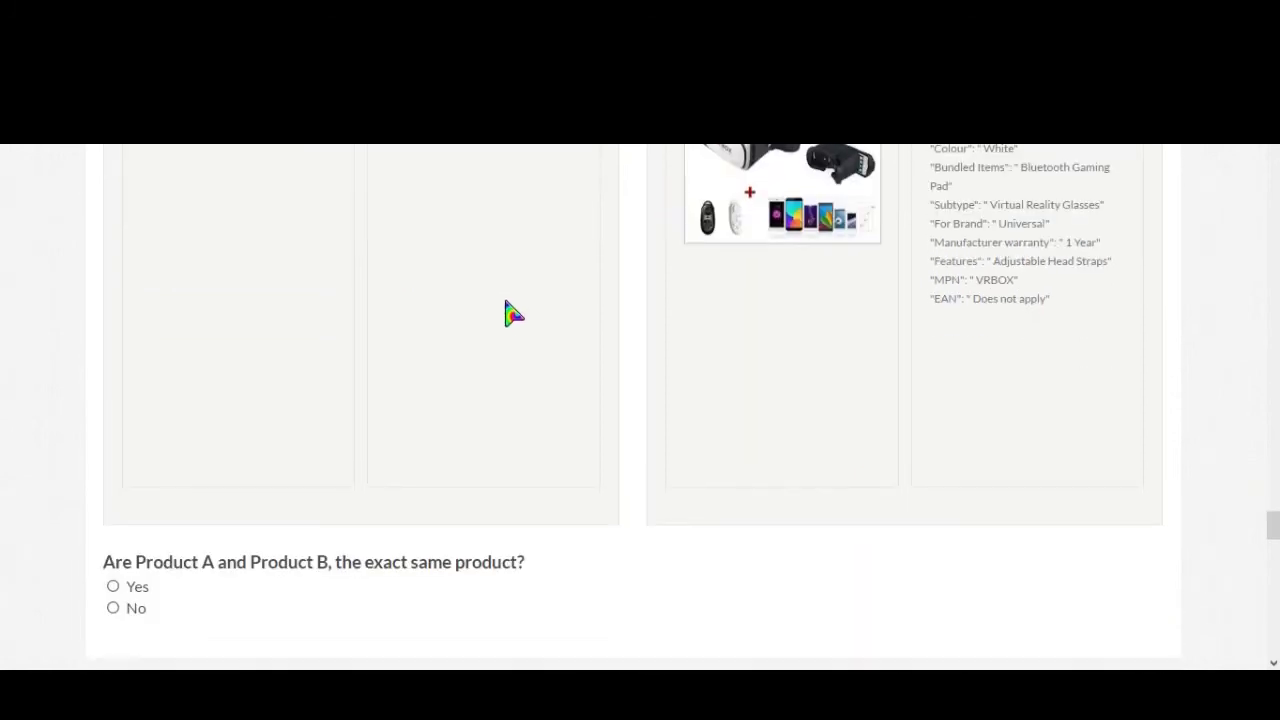
left_click(166, 404)
Compare the two Apple iPhone 7 Plus 128GB Gold products and answer Yes to whether they are the exact same product
scroll(11, 414, "down", 4)
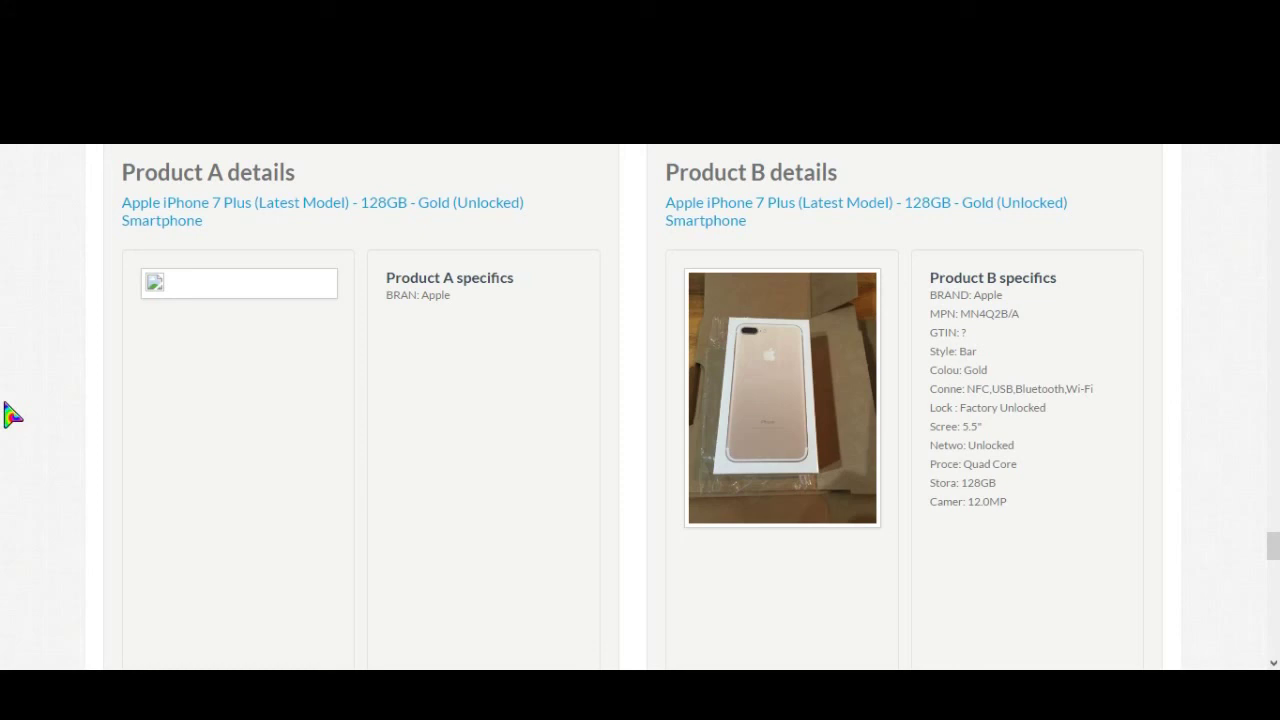
scroll(346, 360, "down", 5)
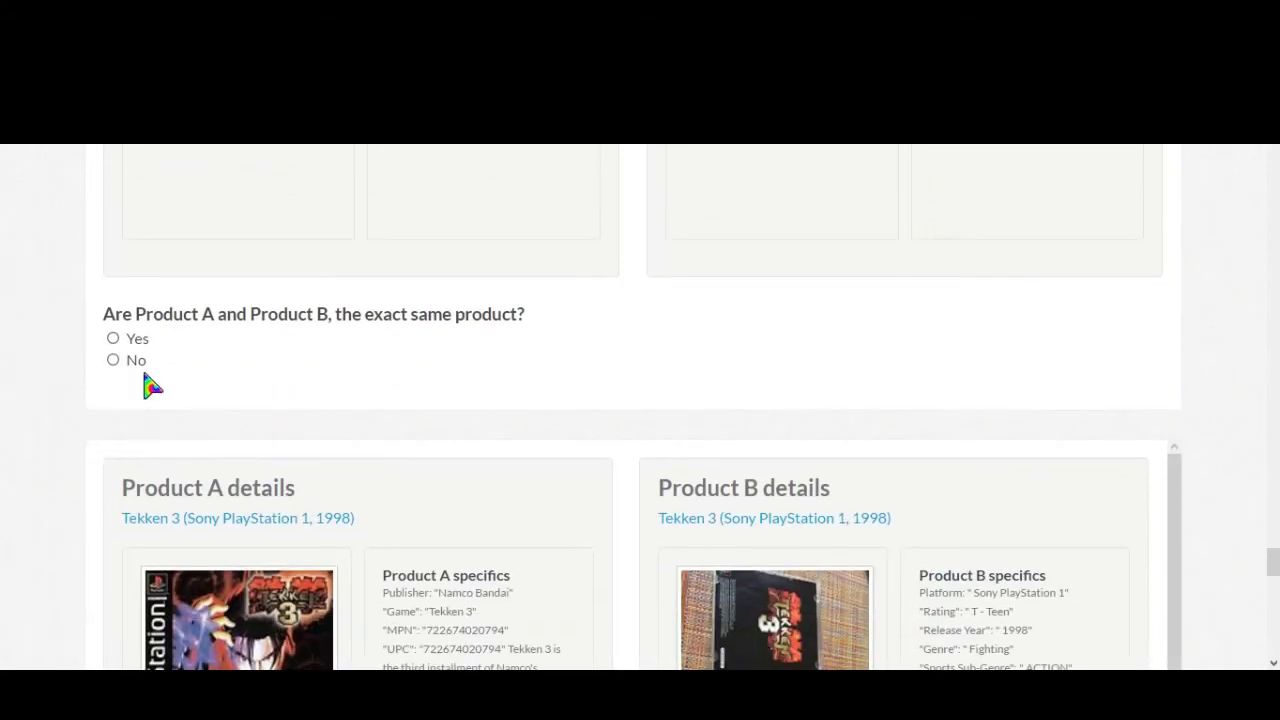
left_click(146, 344)
Submit the completed page of product comparison answers and continue
scroll(11, 371, "down", 3)
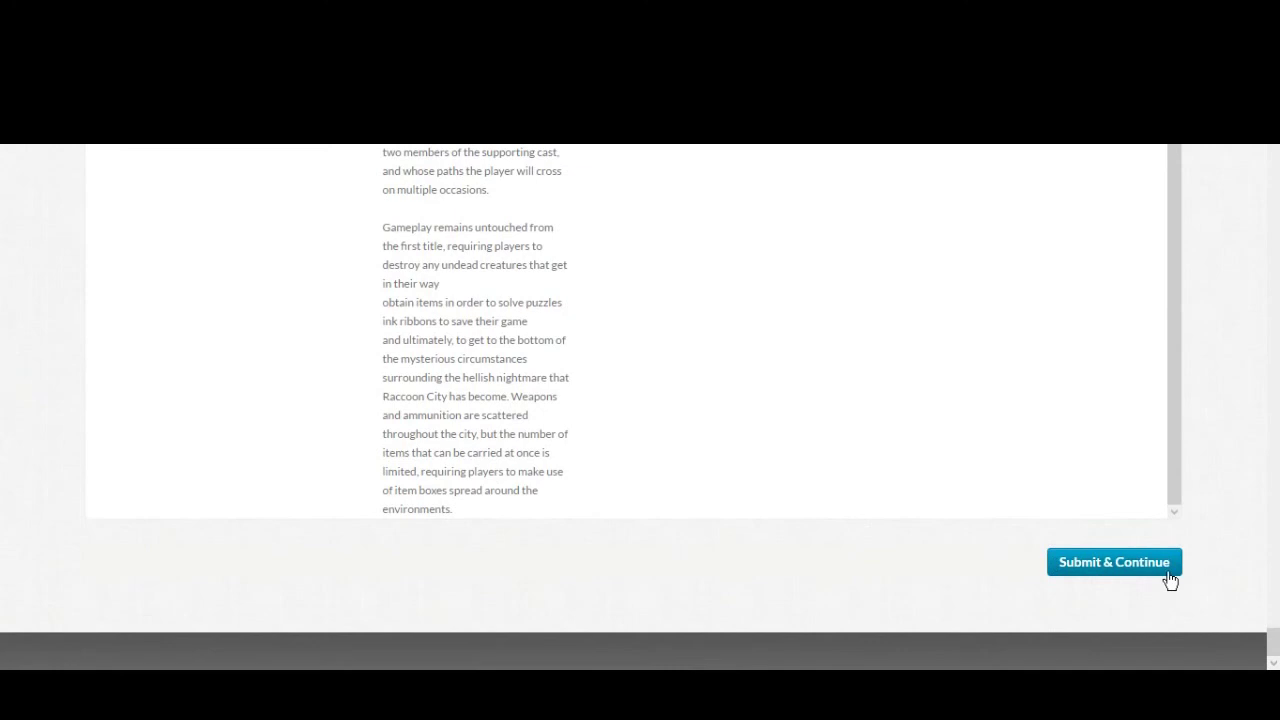
left_click(1138, 576)
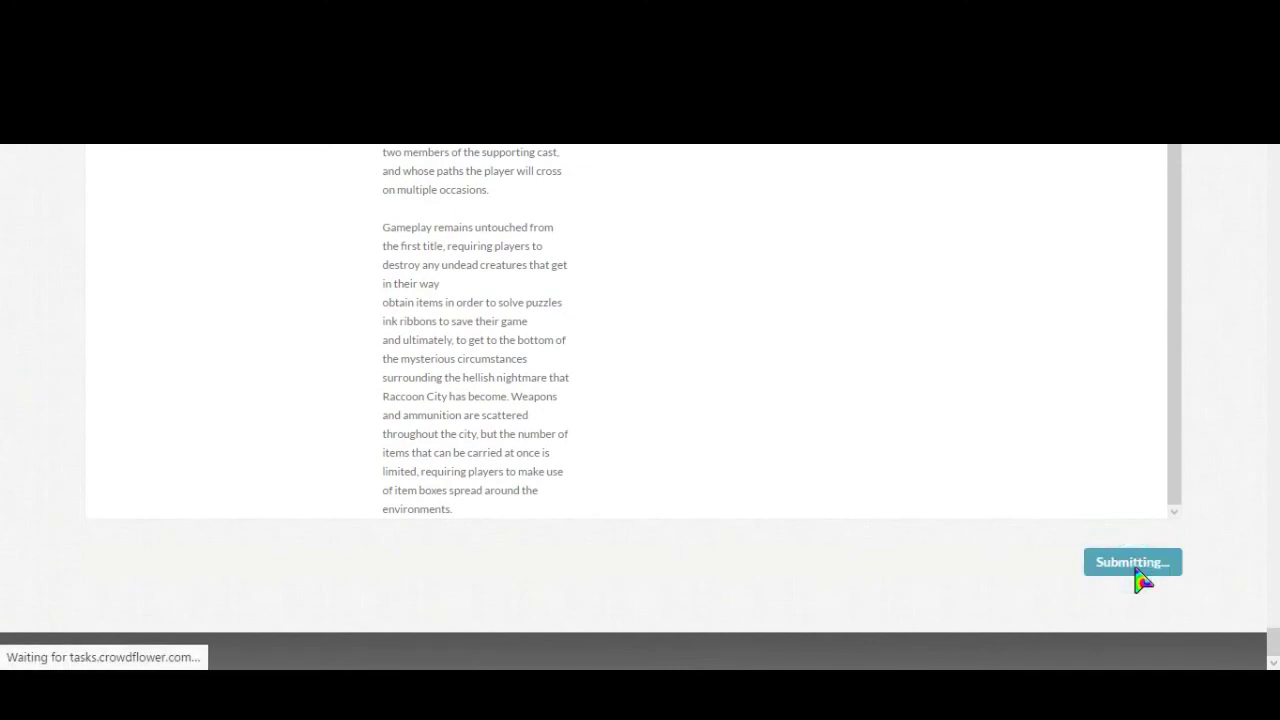